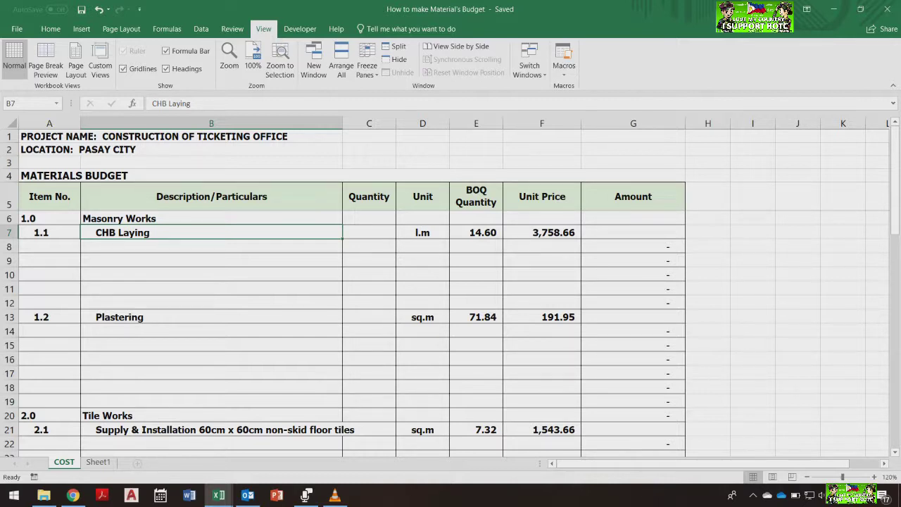
- Examine the column headings of the materials budget table, from Item No. to BOQ Quantity
click(211, 274)
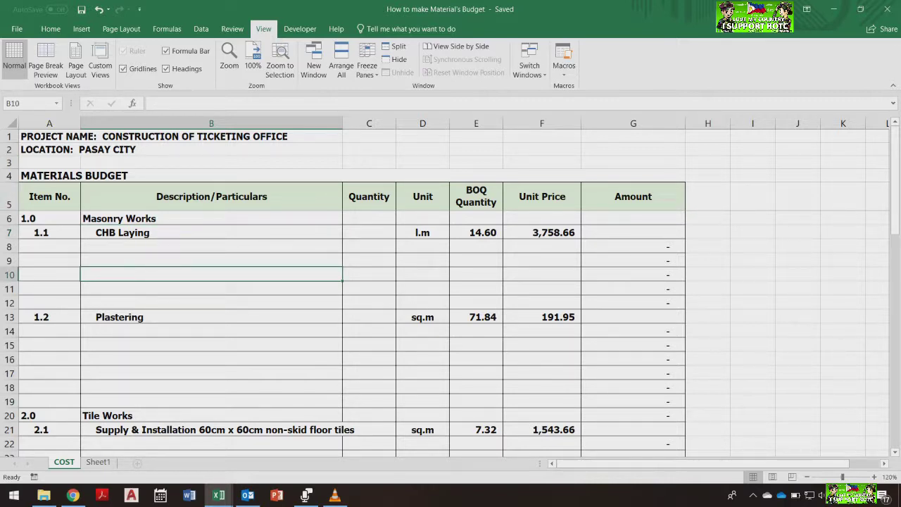
click(49, 196)
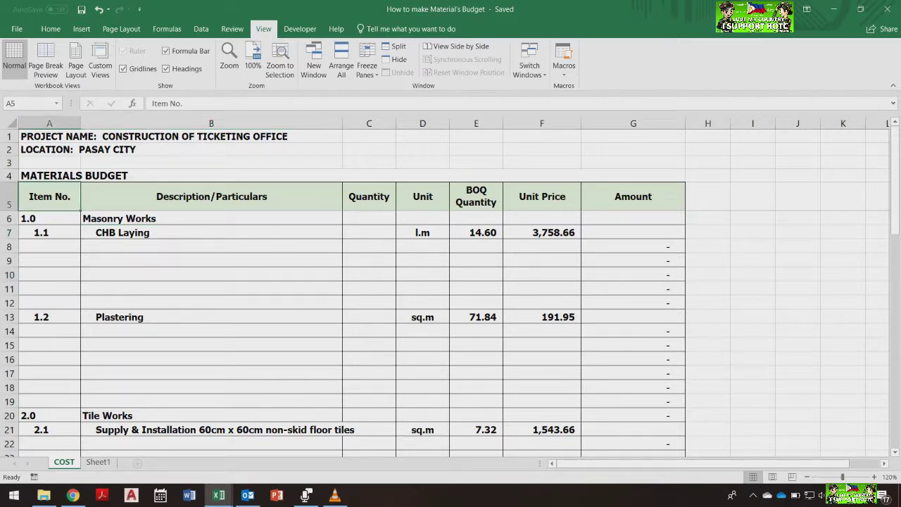
click(212, 196)
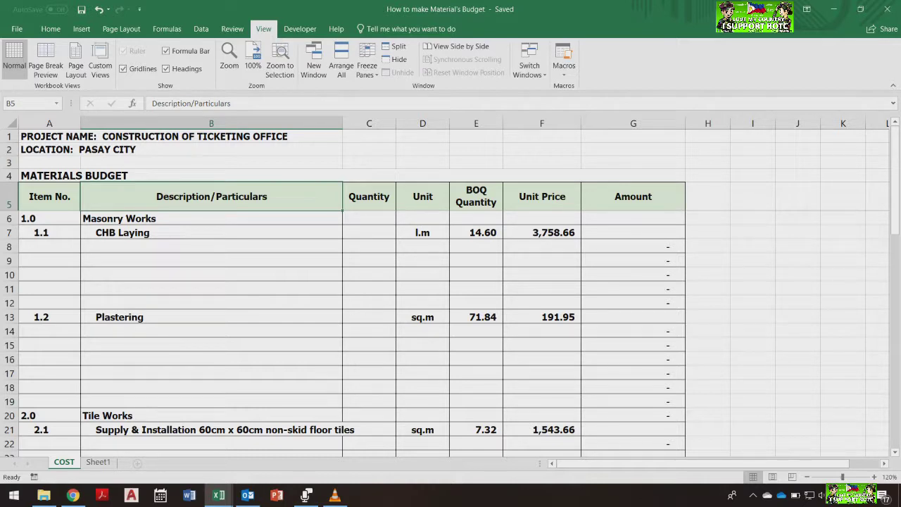
click(369, 197)
click(423, 196)
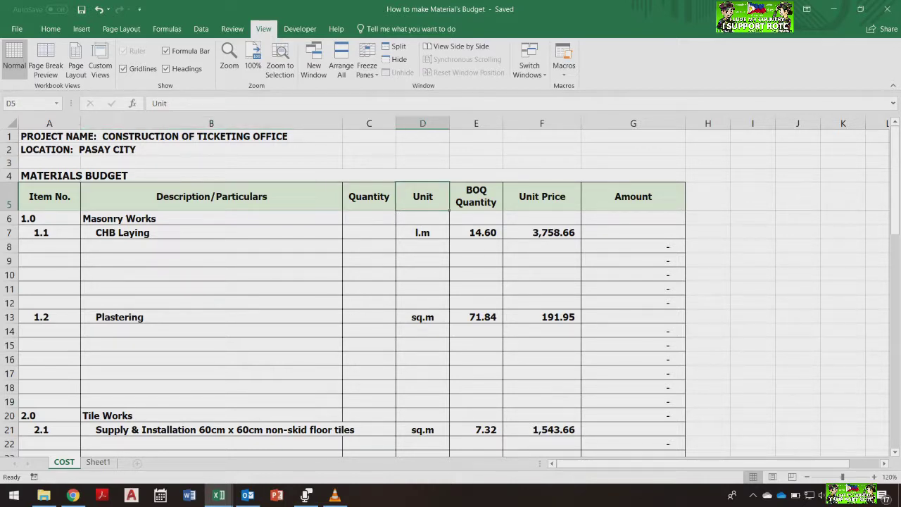
click(476, 197)
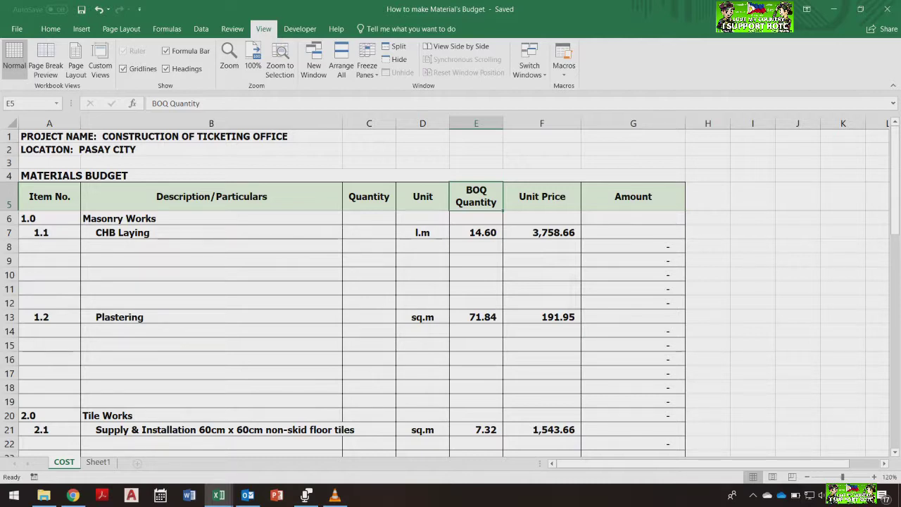
- Clear the Unit Price column from the CHB Laying row down to row 42
click(542, 232)
scroll(543, 232, down, 5)
scroll(542, 302, down, 5)
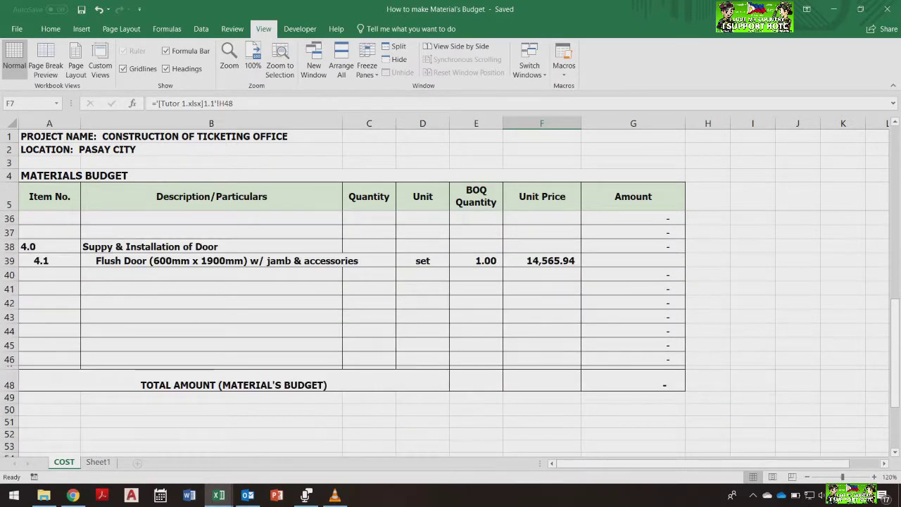
shift+click(542, 303)
scroll(542, 303, up, 6)
scroll(450, 317, up, 4)
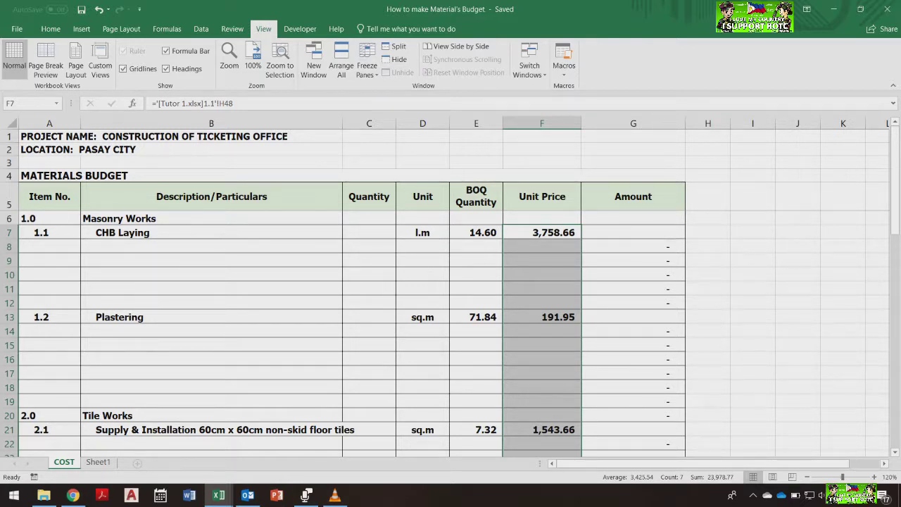
key(Delete)
click(211, 303)
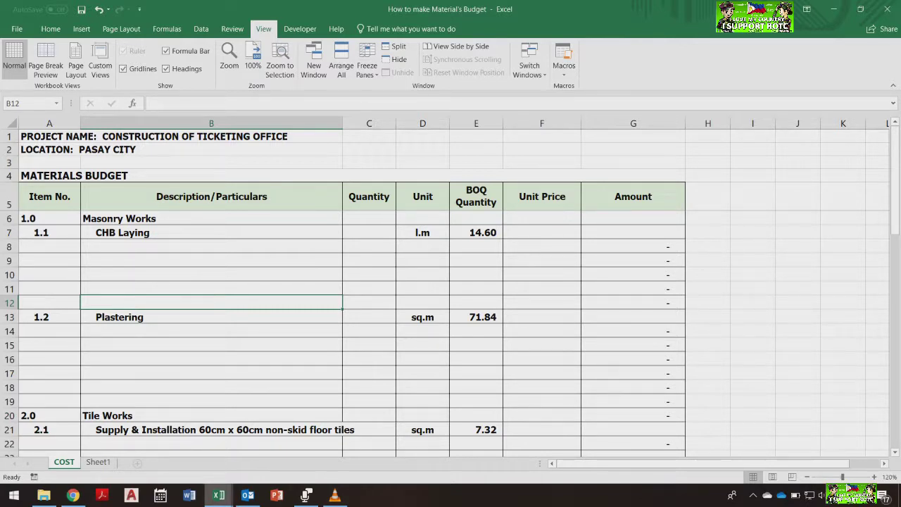
- Switch to the Tutor 1 workbook and examine the work items and costs on its COST sheet
mouse_move(219, 495)
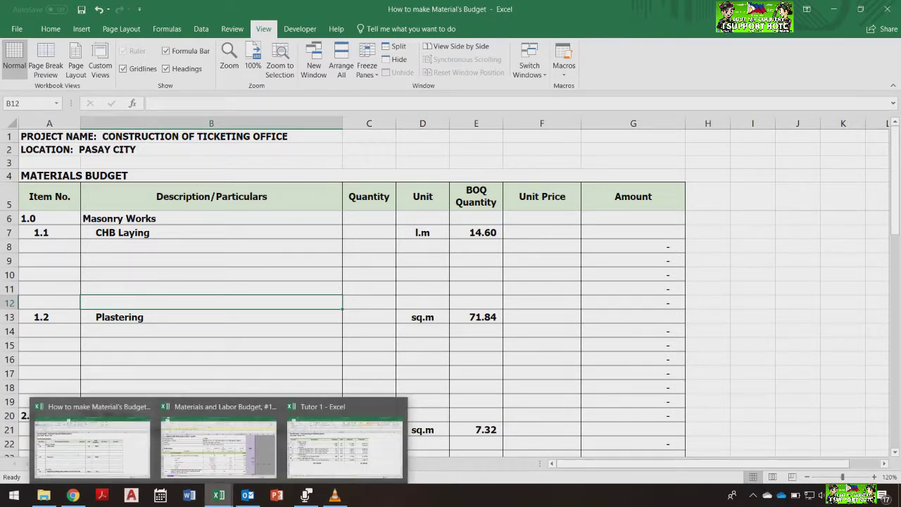
click(345, 443)
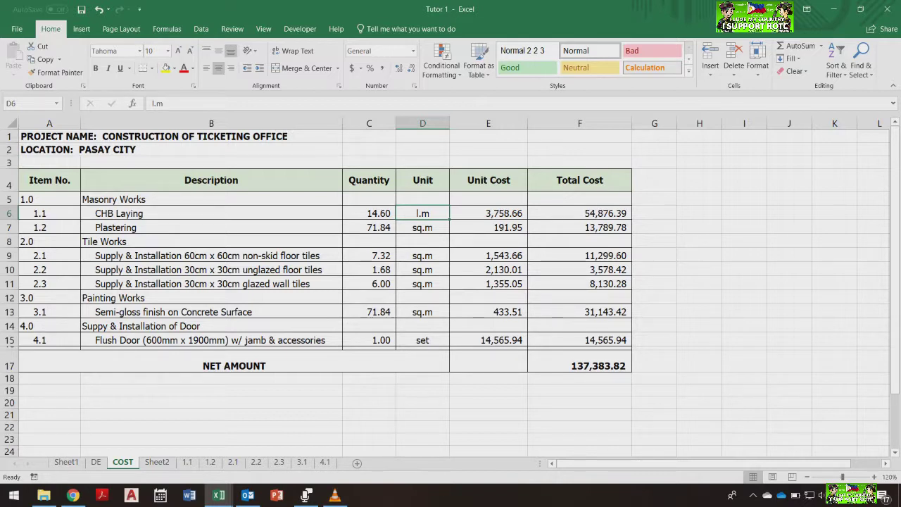
click(580, 242)
click(655, 227)
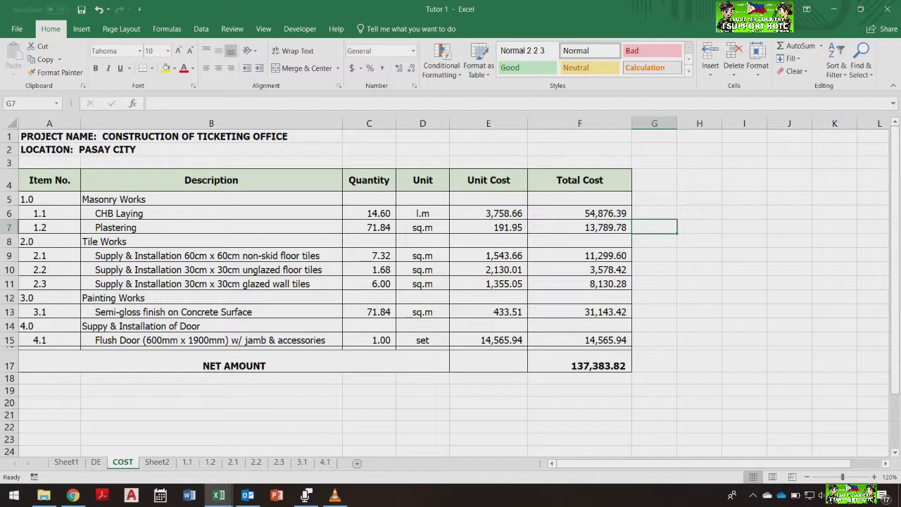
click(212, 214)
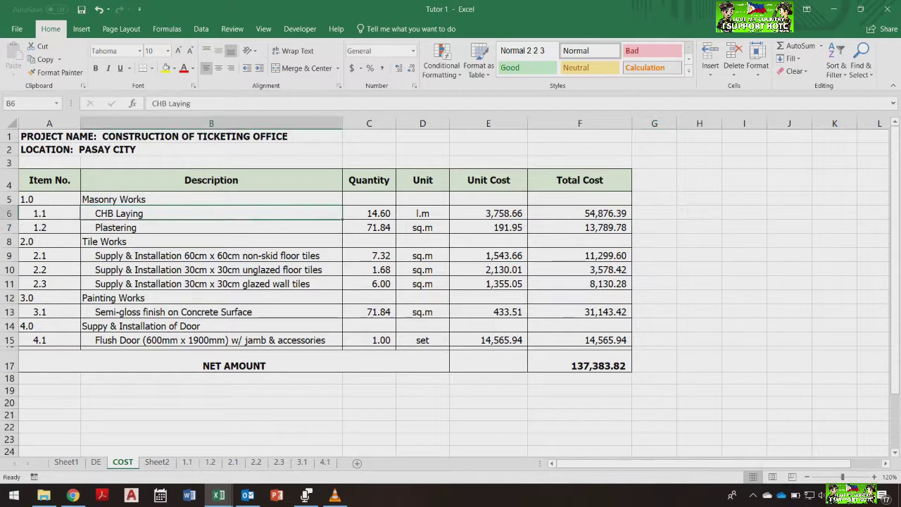
click(212, 403)
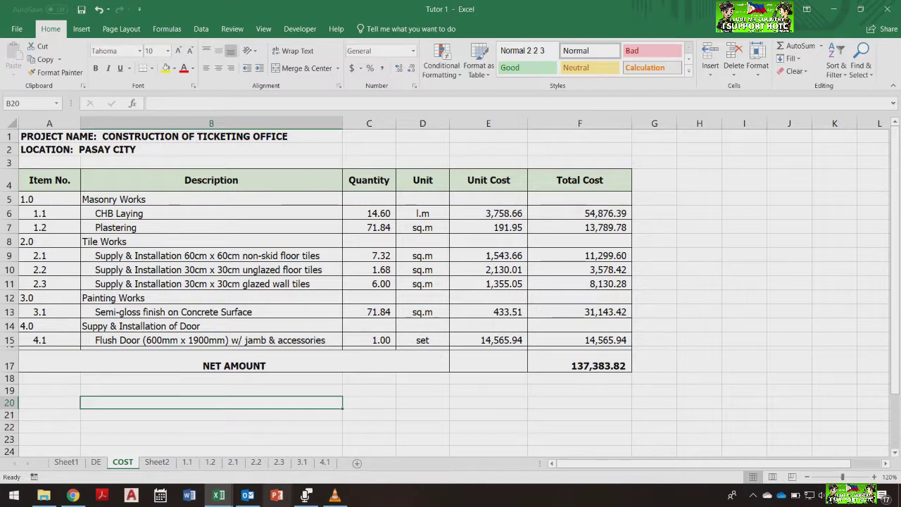
- Return to the How to make Material's Budget workbook and examine the blank description rows under CHB Laying
mouse_move(218, 495)
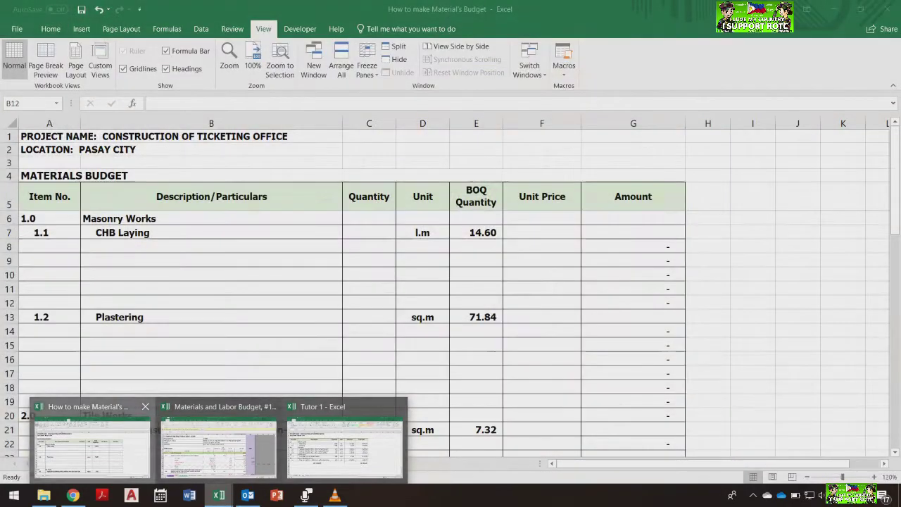
click(92, 440)
click(185, 246)
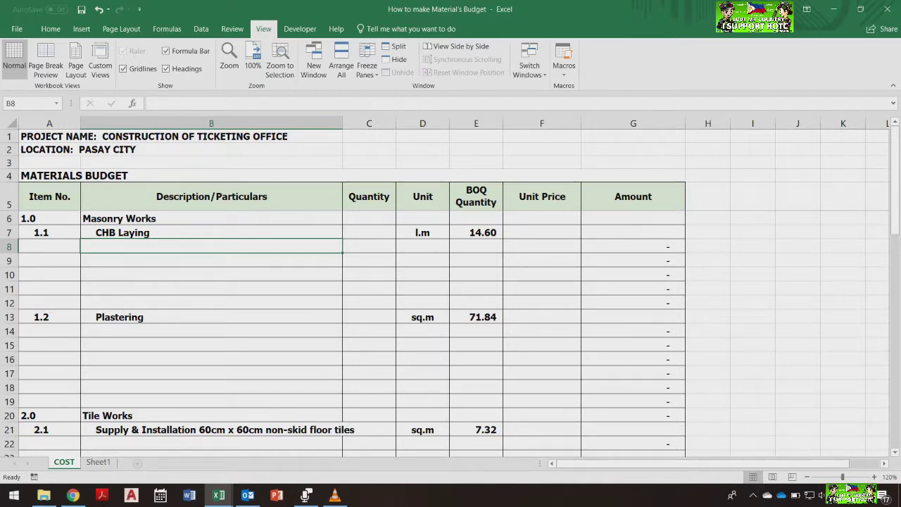
click(212, 289)
click(211, 247)
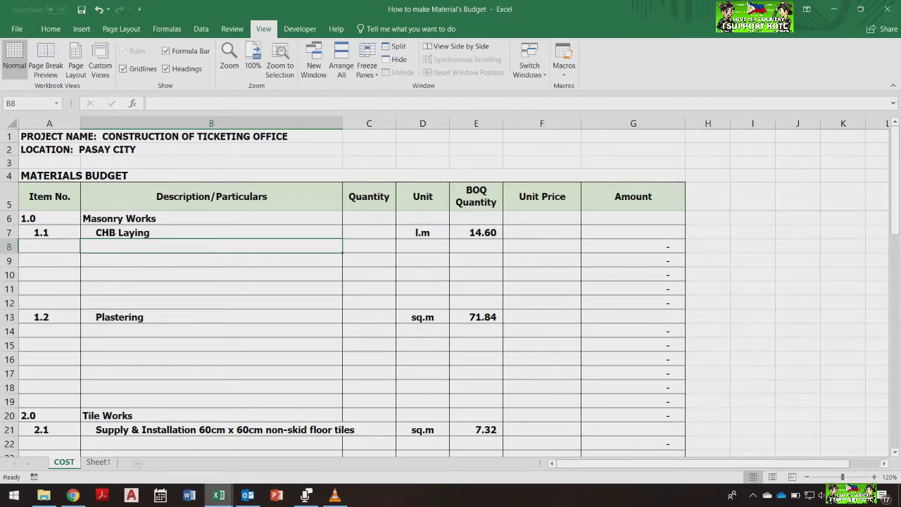
mouse_move(220, 495)
key(Down)
key(Up)
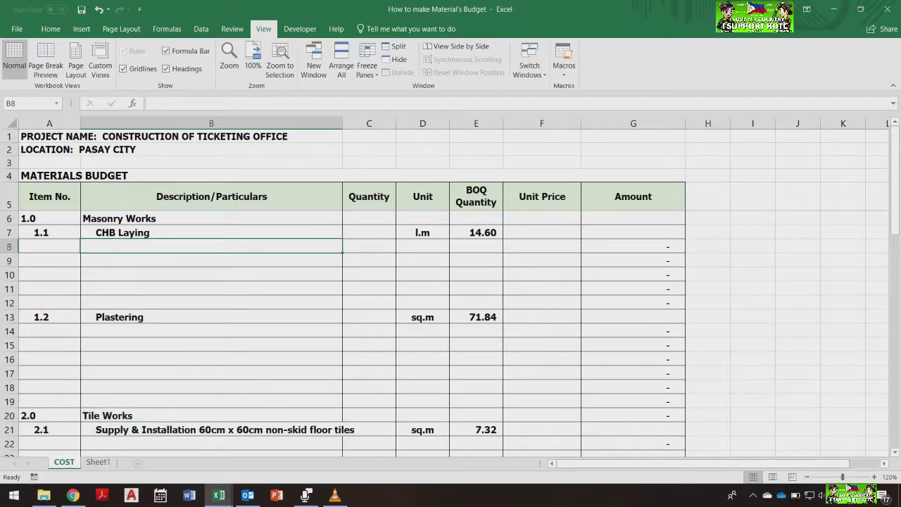
- Open sheet 1.1 of the Tutor 1 workbook and select the CHB Laying material descriptions from 4 inches thk. CHB to Tansi
click(218, 495)
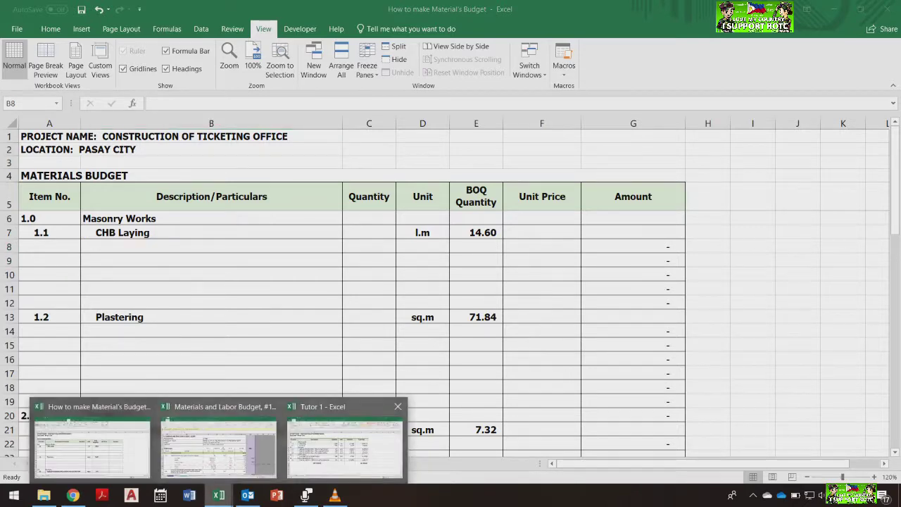
click(346, 449)
click(188, 462)
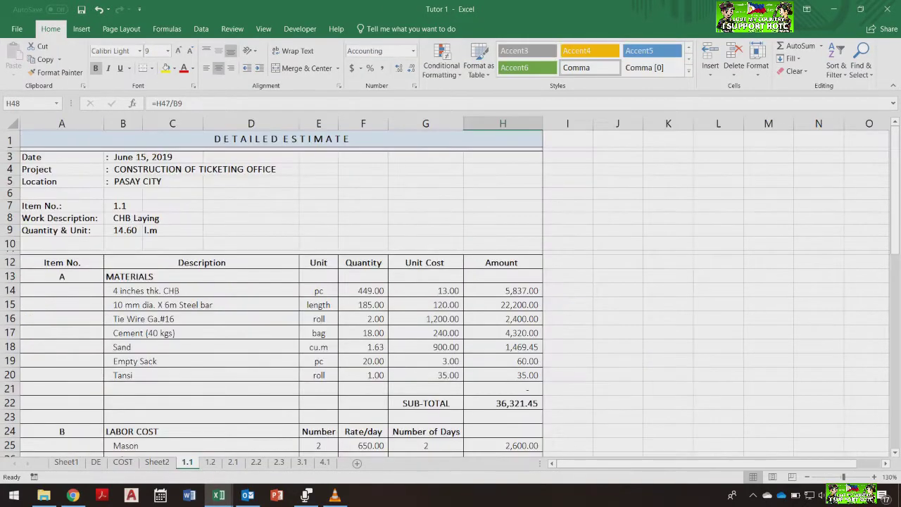
scroll(451, 289, down, 2)
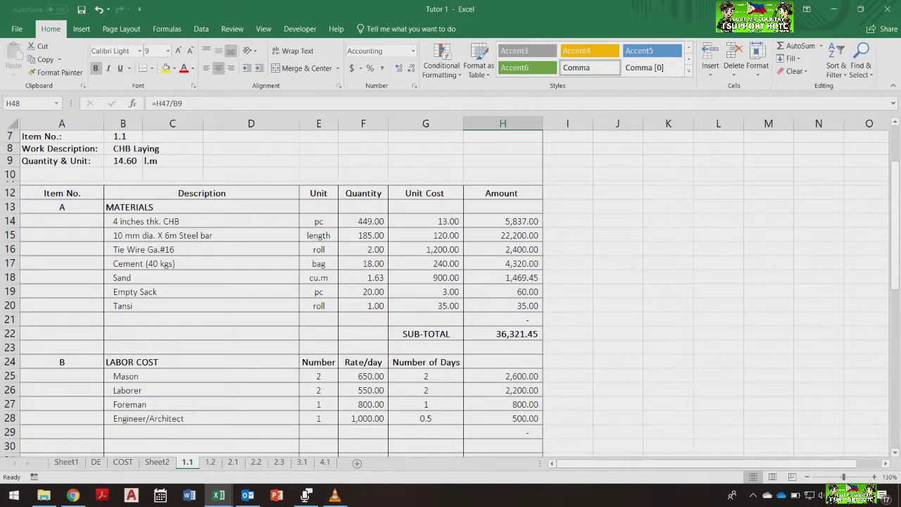
drag(169, 221, 169, 293)
drag(268, 292, 267, 306)
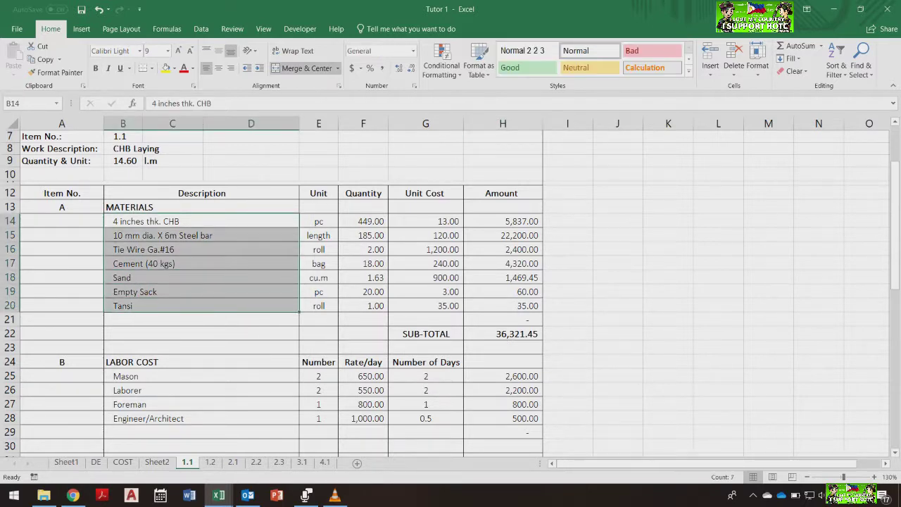
ctrl+click(364, 221)
click(183, 277)
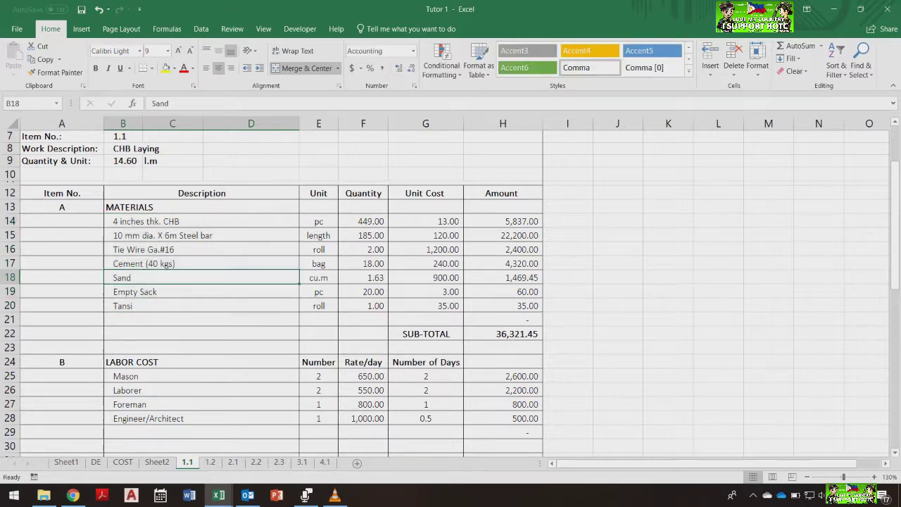
drag(183, 221, 183, 306)
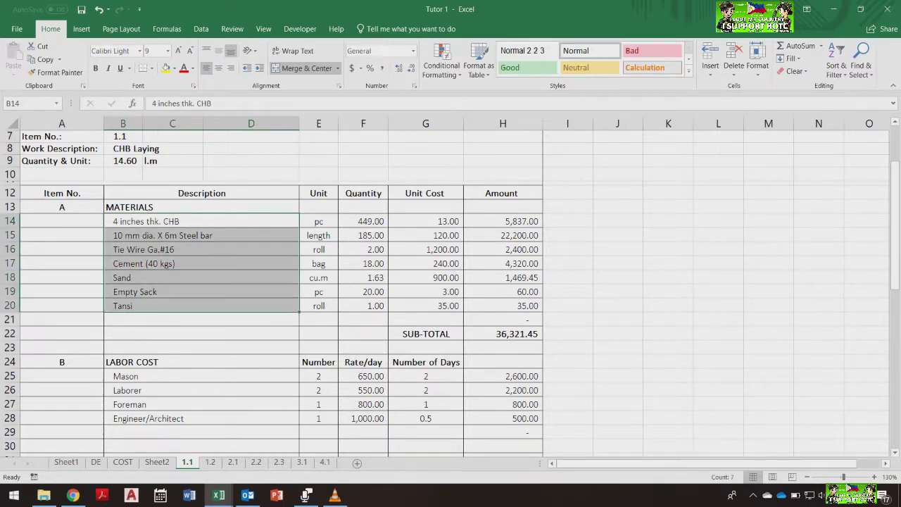
- In the How to make Material's Budget workbook, insert five blank rows at row 9 under CHB Laying
key(alt+Tab)
drag(9, 261, 9, 318)
right_click(206, 284)
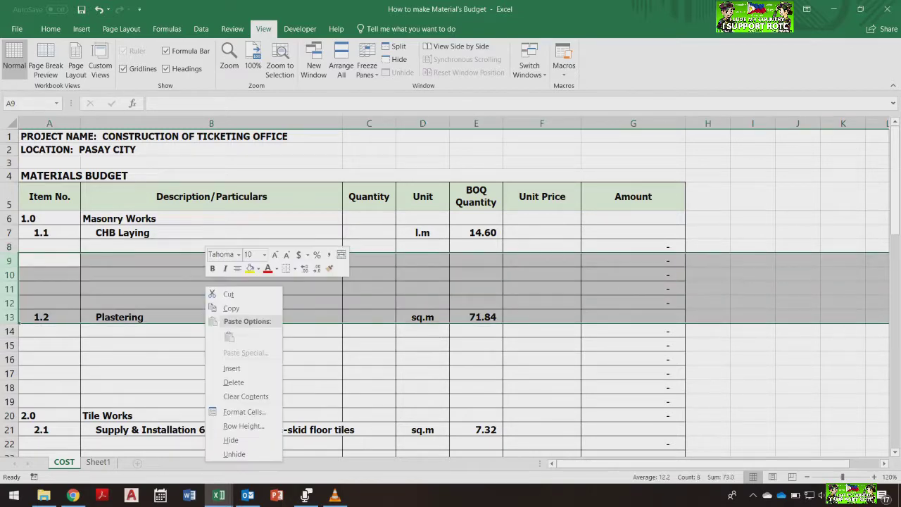
click(231, 368)
- Copy the selected material descriptions from Tutor 1 sheet 1.1 and paste them as values into the budget starting at cell B8
click(232, 288)
key(Up)
key(Up)
key(Up)
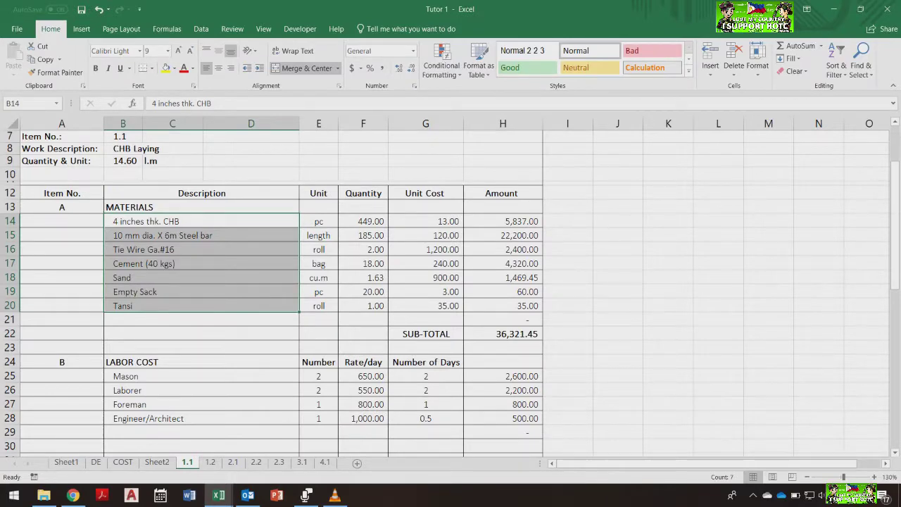
key(ctrl+c)
key(alt+Tab)
right_click(141, 246)
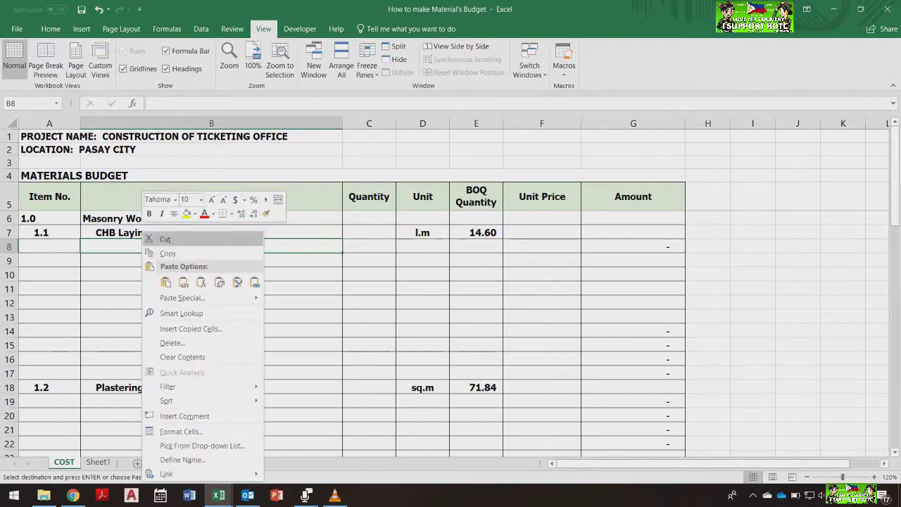
click(183, 283)
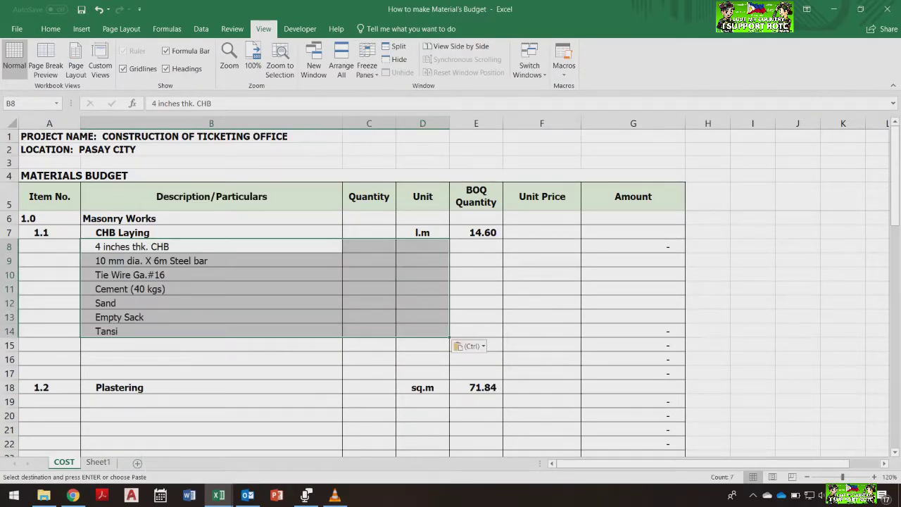
click(211, 275)
- Copy the seven CHB Laying material quantities from Tutor 1 sheet 1.1 into the budget's Quantity column as values, starting at C8
click(369, 246)
key(alt+Tab)
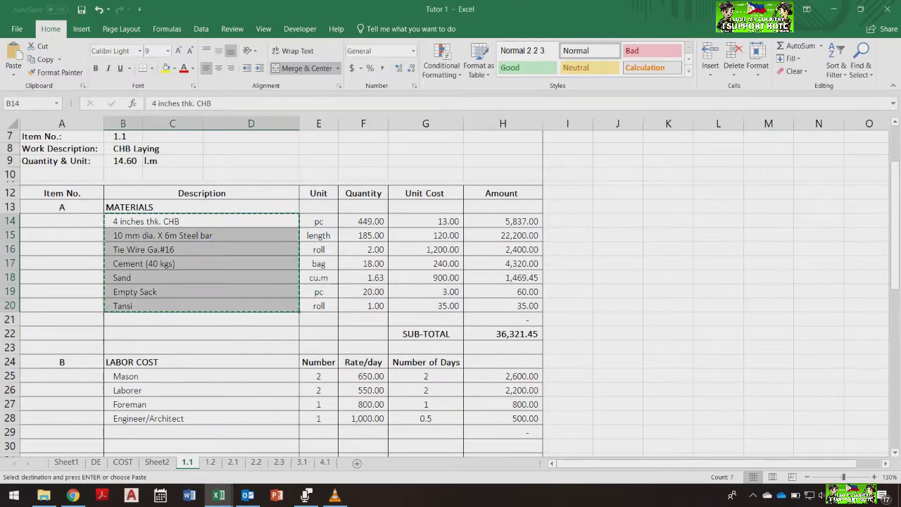
key(alt+Tab)
click(211, 246)
key(alt+Tab)
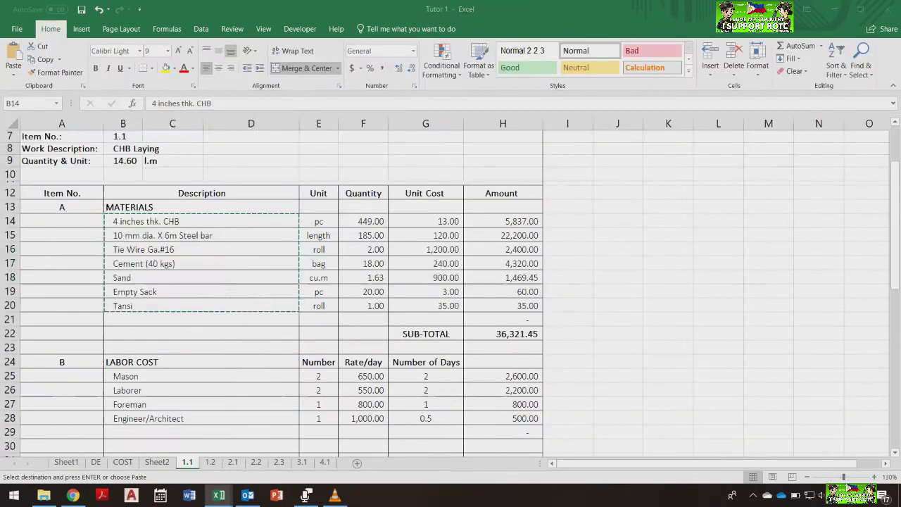
drag(364, 221, 364, 291)
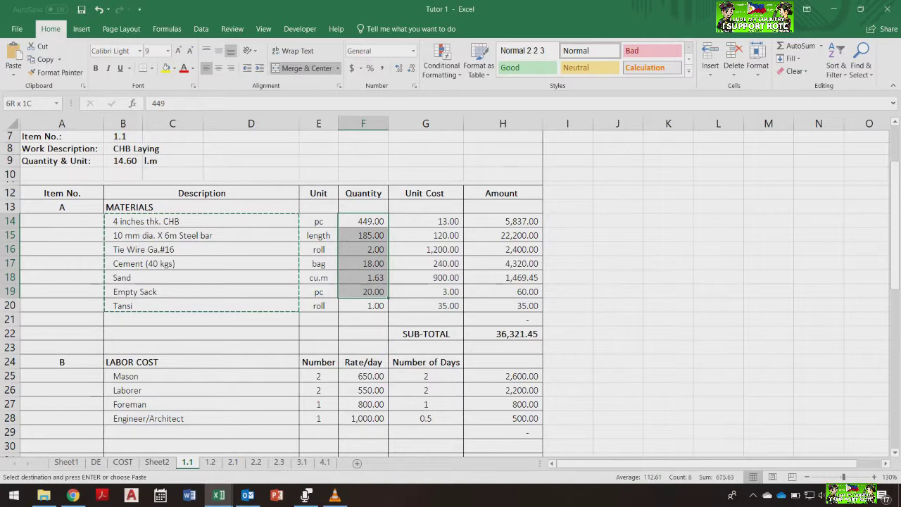
key(alt+Tab)
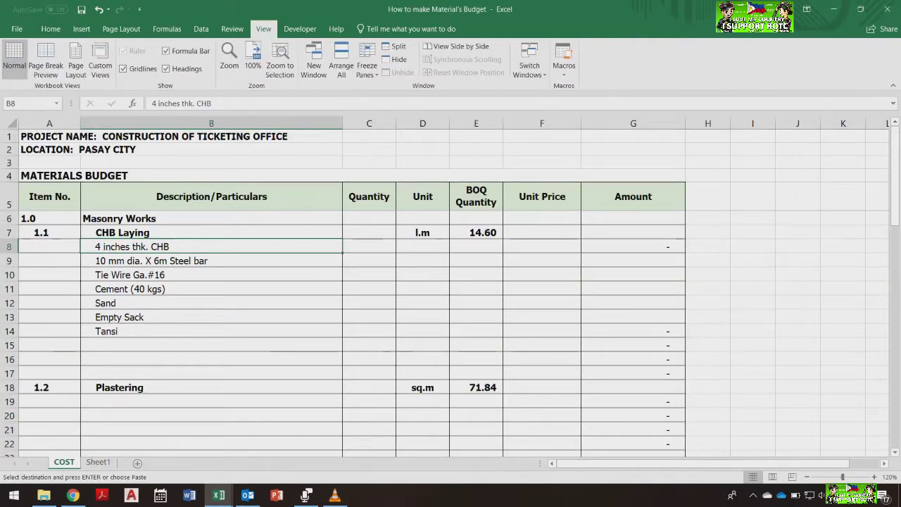
right_click(373, 247)
click(418, 281)
- Copy the units of the seven CHB Laying materials from Tutor 1 sheet 1.1 into the budget's Unit column, starting at D8
key(alt+Tab)
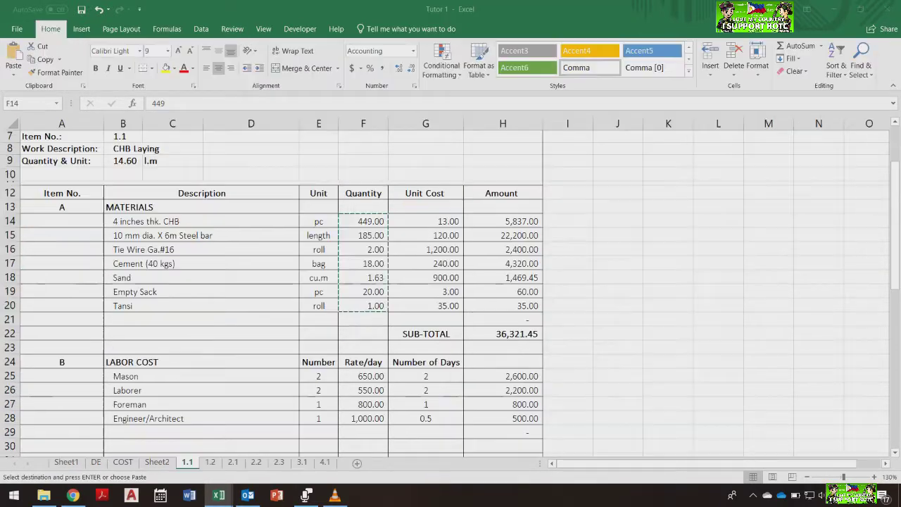
drag(319, 222, 319, 306)
key(ctrl+c)
key(alt+Tab)
right_click(430, 247)
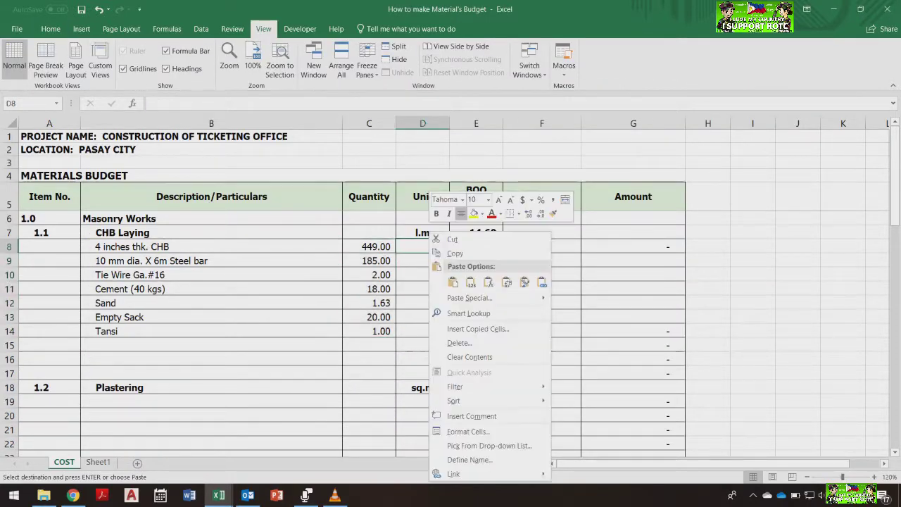
click(452, 282)
- Copy the seven CHB Laying unit costs from Tutor 1 sheet 1.1 into the budget's Unit Price column as values, starting at F8
key(alt+Tab)
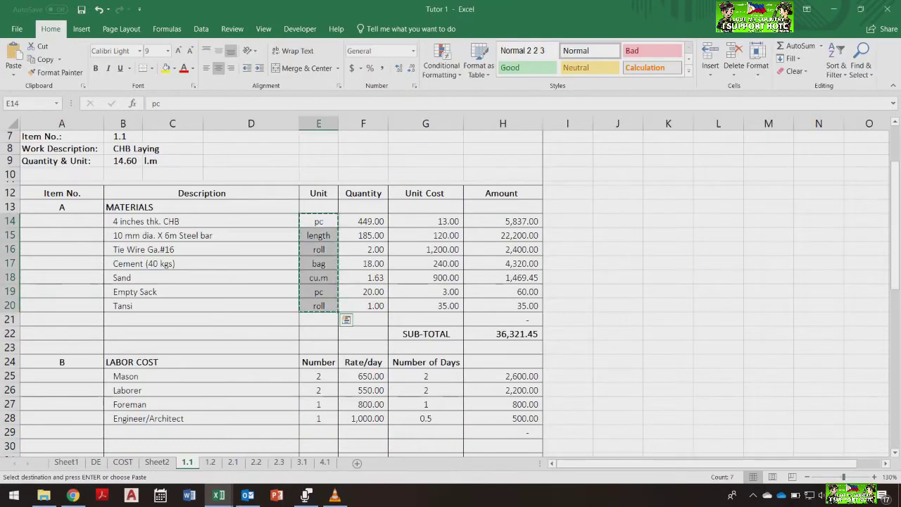
drag(426, 221, 425, 306)
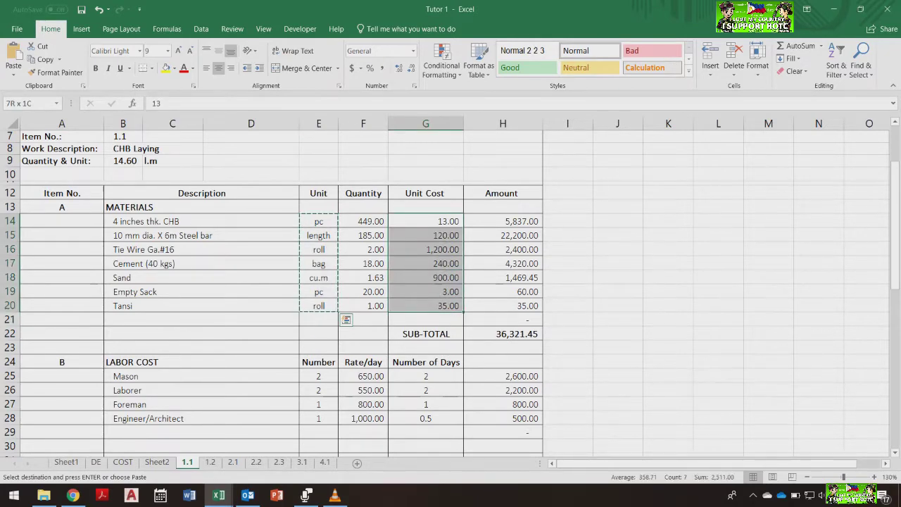
click(471, 320)
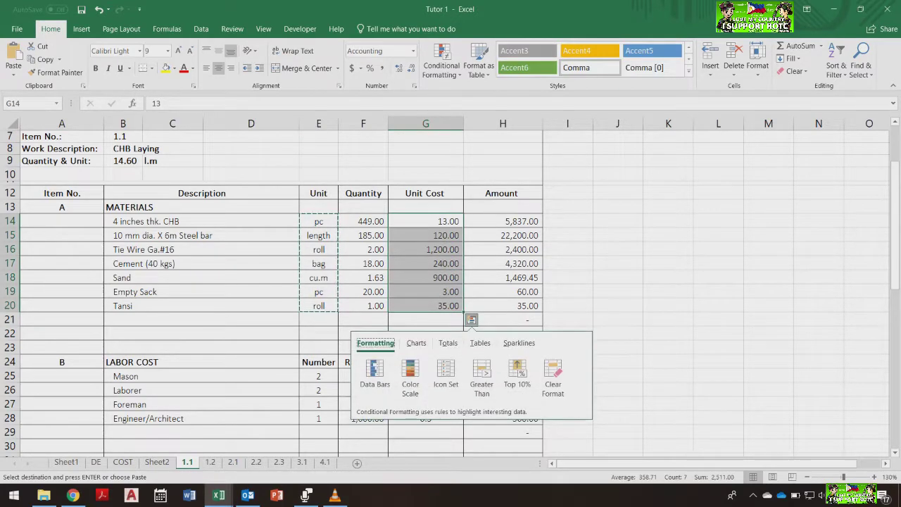
scroll(451, 282, up, 2)
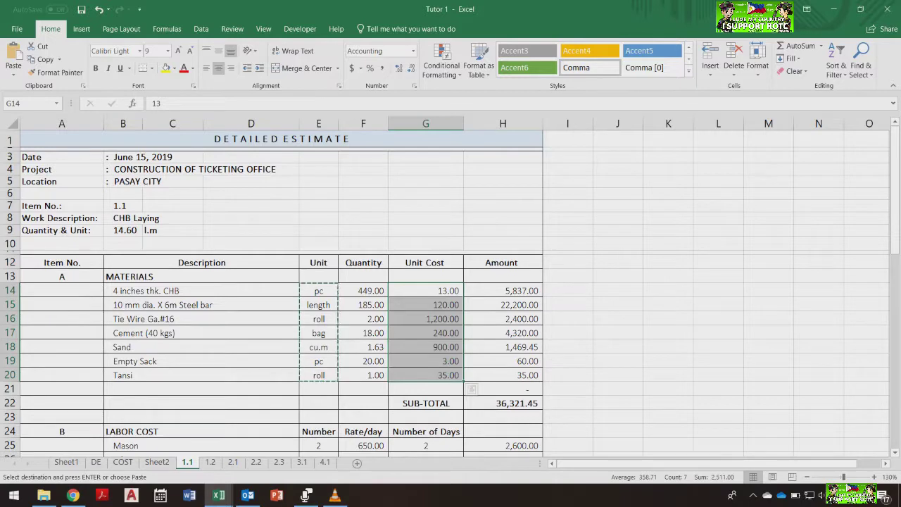
key(alt+Tab)
key(ctrl+v)
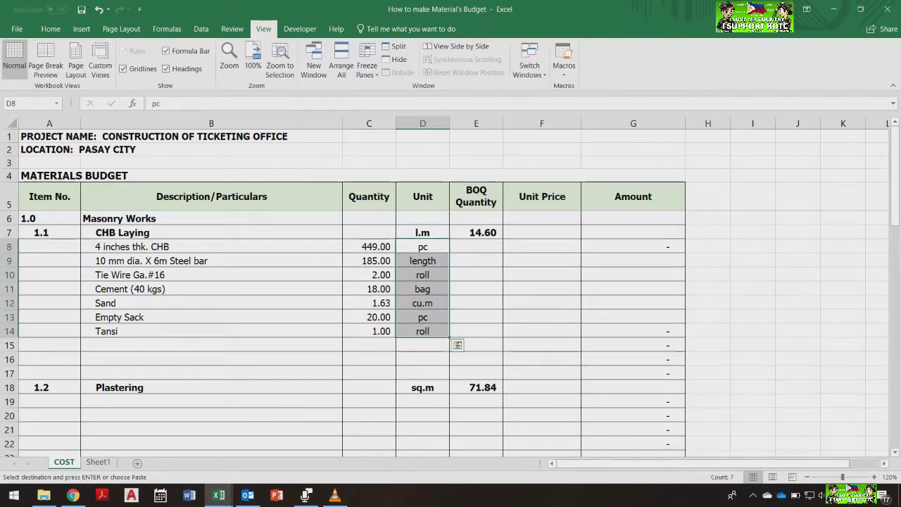
right_click(526, 243)
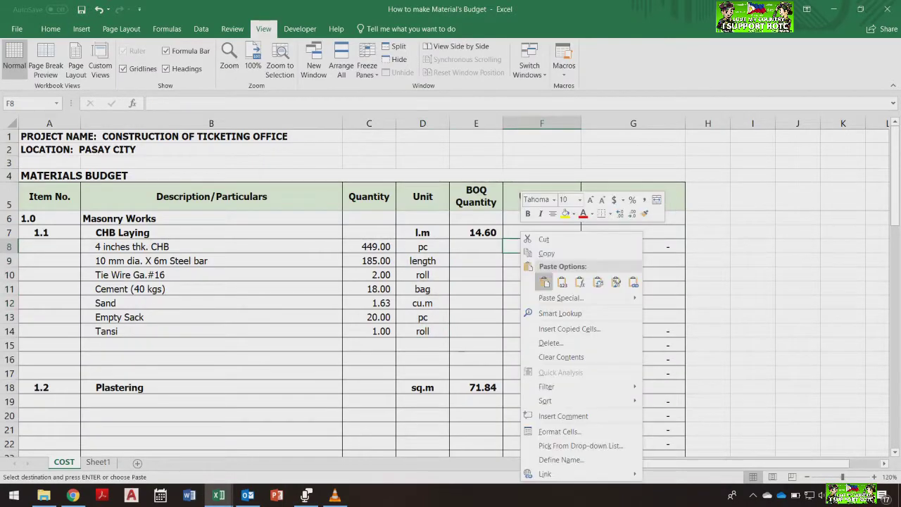
click(564, 282)
- Copy the amount formula in G8 down to G9:G14 for the remaining CHB Laying materials
click(633, 247)
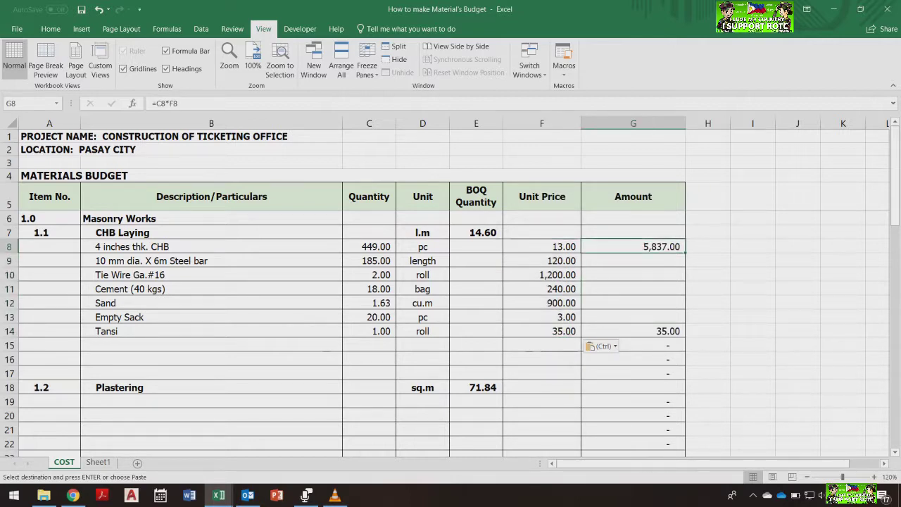
key(ctrl+c)
drag(634, 261, 633, 331)
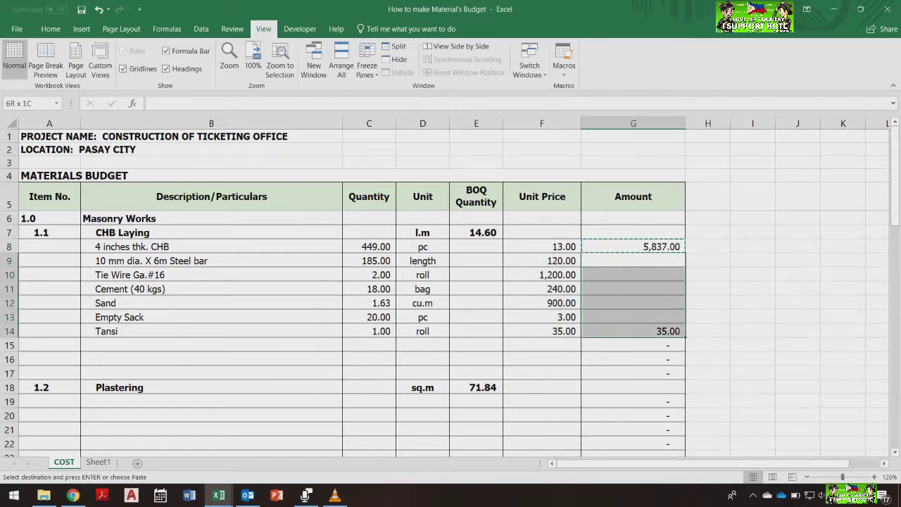
key(ctrl+v)
click(633, 317)
key(Escape)
- Delete the unused blank rows 15 to 17 between the Tansi row and the Plastering item
drag(9, 345, 10, 376)
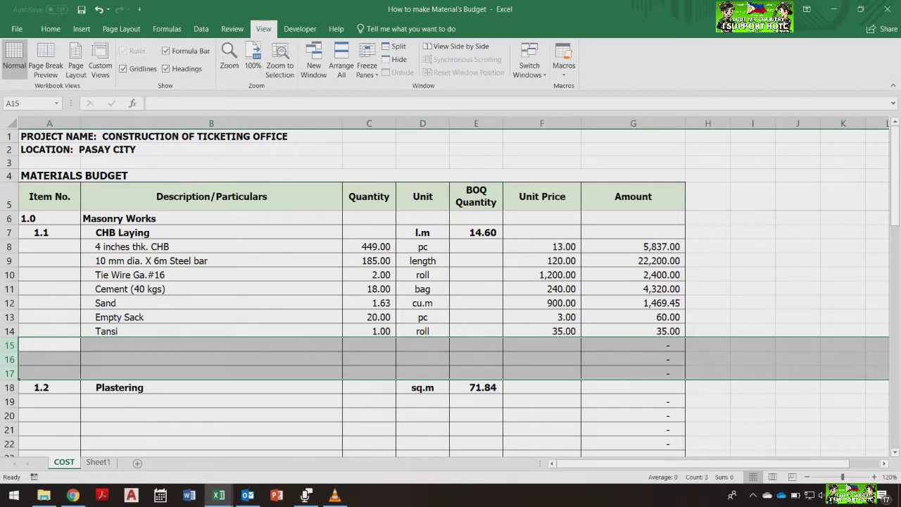
right_click(247, 372)
click(275, 292)
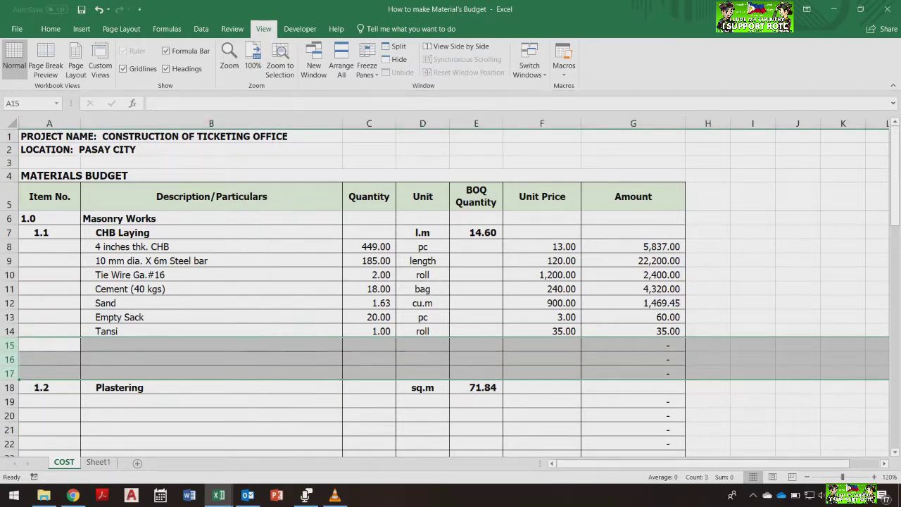
click(211, 401)
- Increase the indent of the CHB Laying material descriptions in B8:B14 by one level
drag(211, 246, 211, 331)
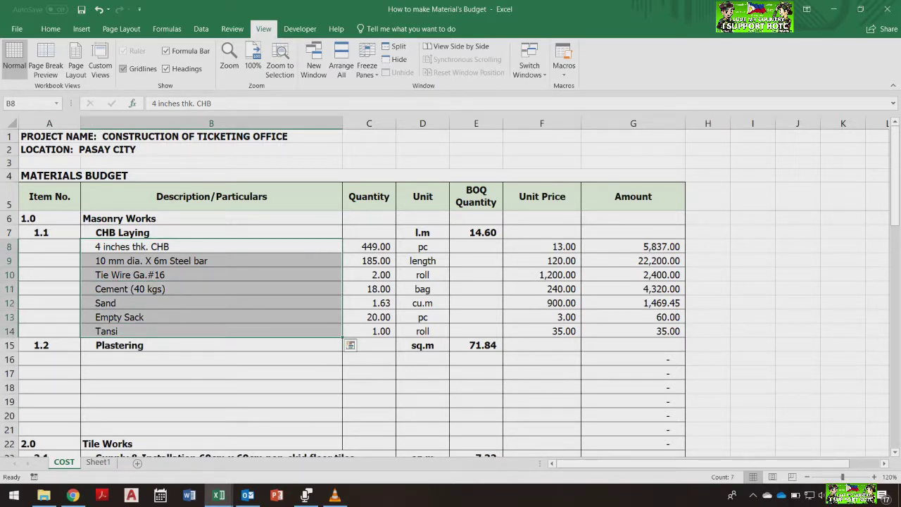
scroll(450, 64, up, 6)
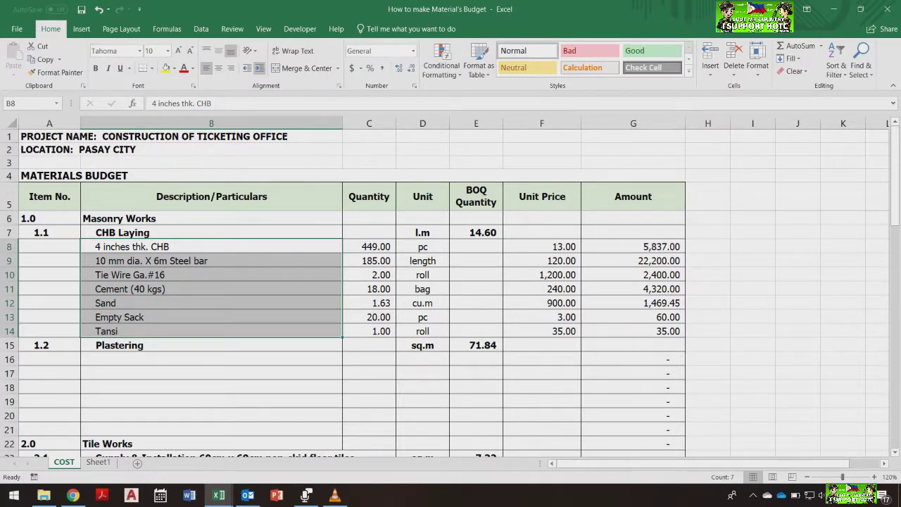
click(260, 69)
click(211, 401)
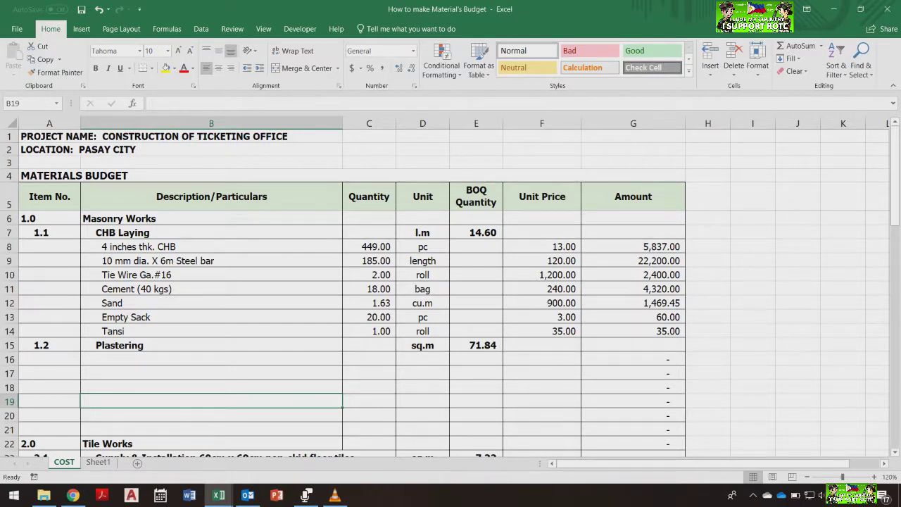
- Highlight the CHB Laying unit and BOQ quantity cells D7:E7 with a yellow fill
click(476, 233)
key(shift+Left)
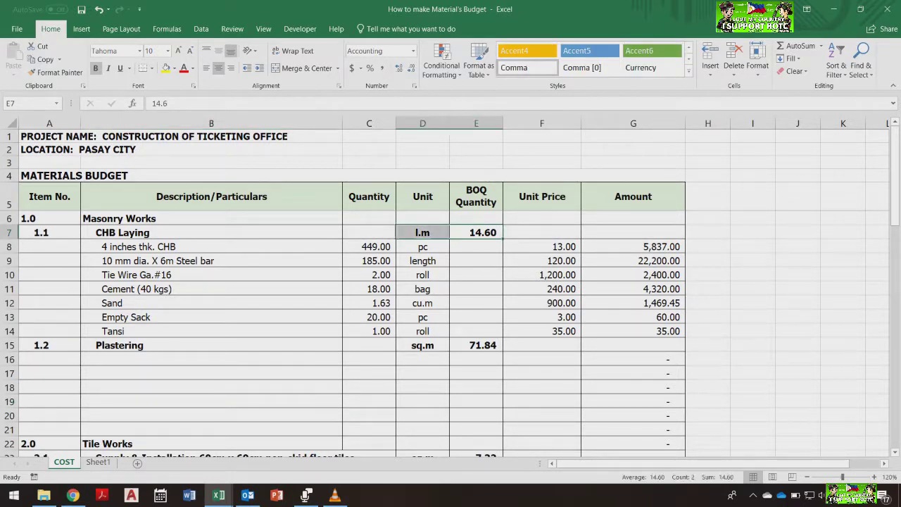
click(167, 69)
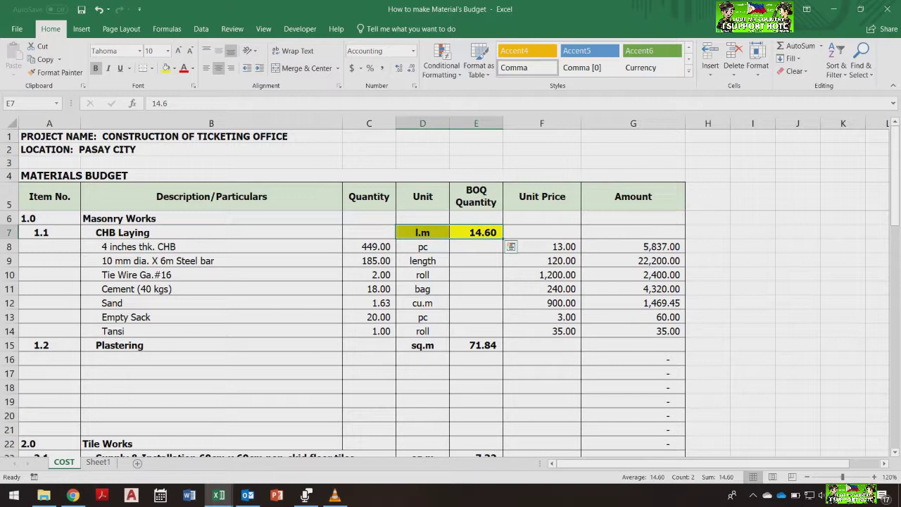
click(477, 331)
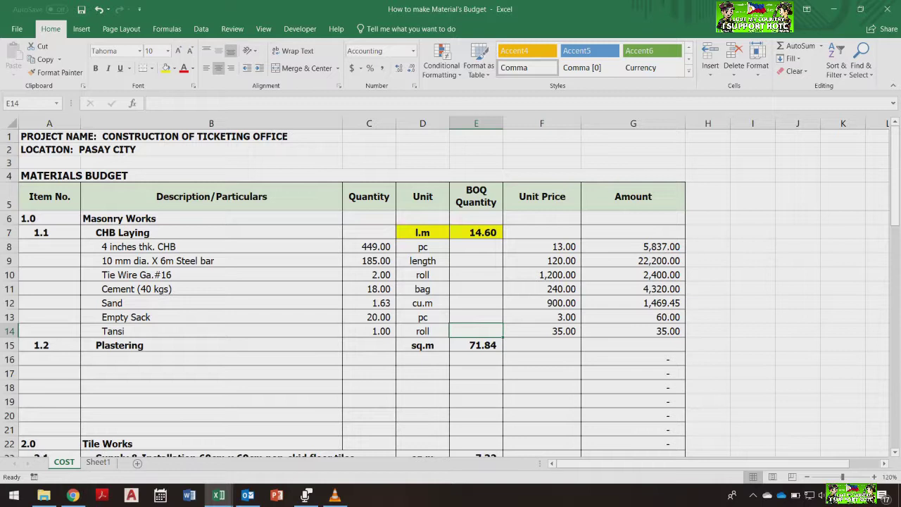
- Review the CHB Laying heading, its BOQ quantity and the list of materials in B8:B14
click(212, 233)
click(476, 232)
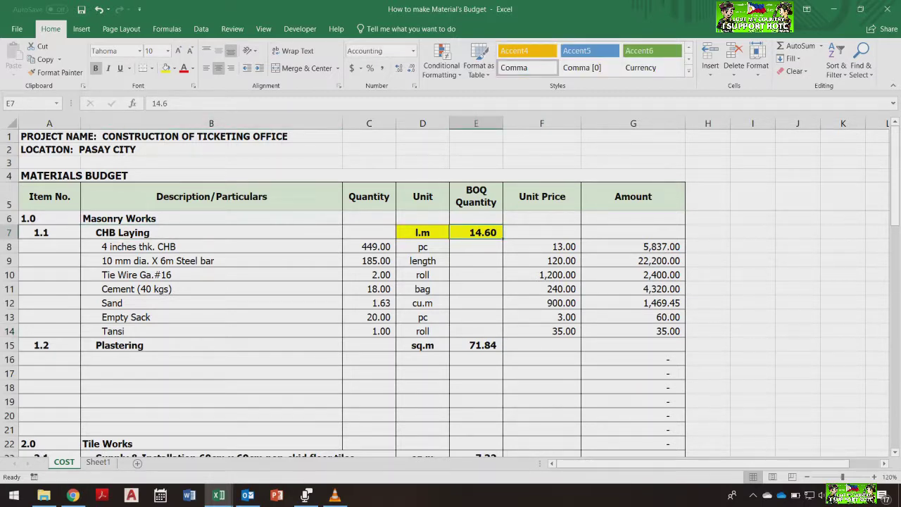
click(212, 246)
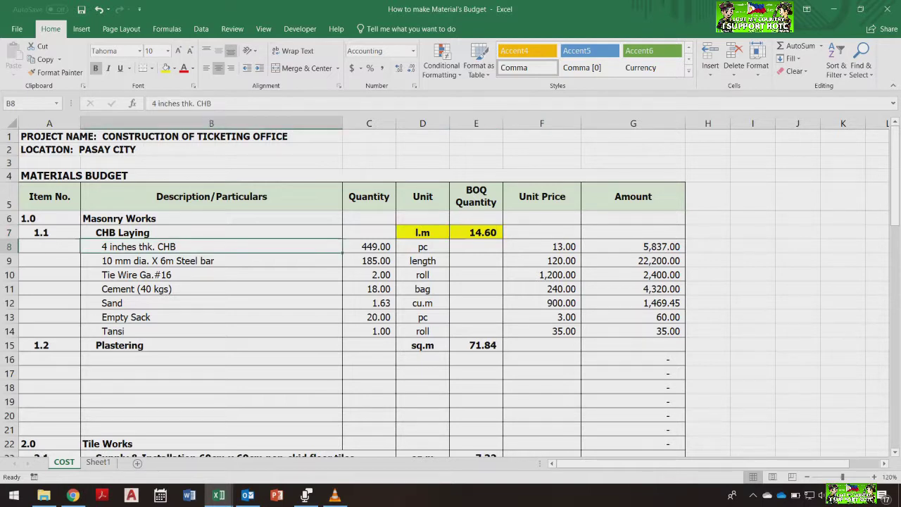
key(shift+Down)
key(shift+Down)
key(shift+Down)
key(shift+Down)
key(shift+Down)
key(shift+Down)
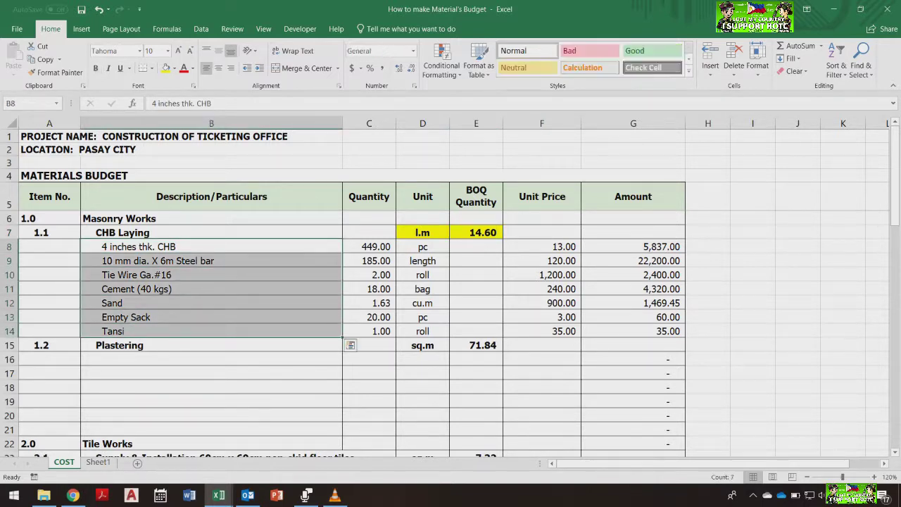
click(211, 373)
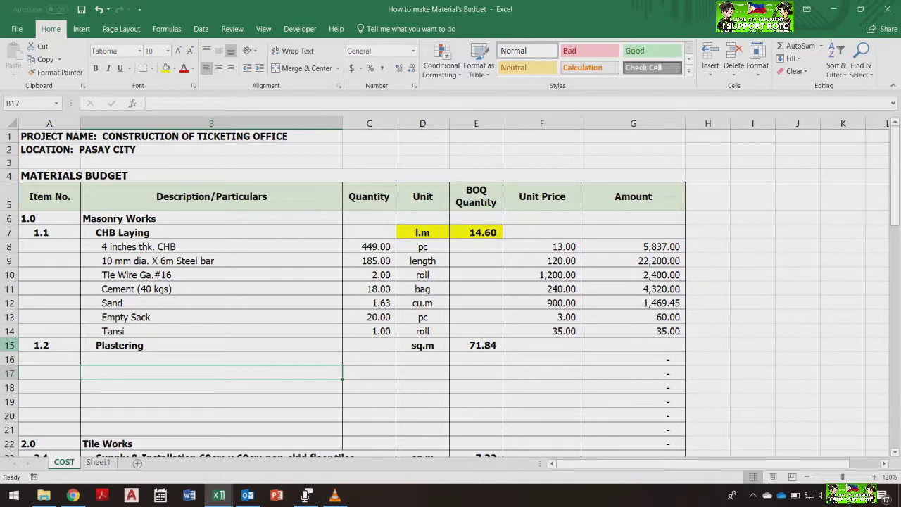
- Insert a blank row at row 15, directly above the Plastering item
right_click(9, 345)
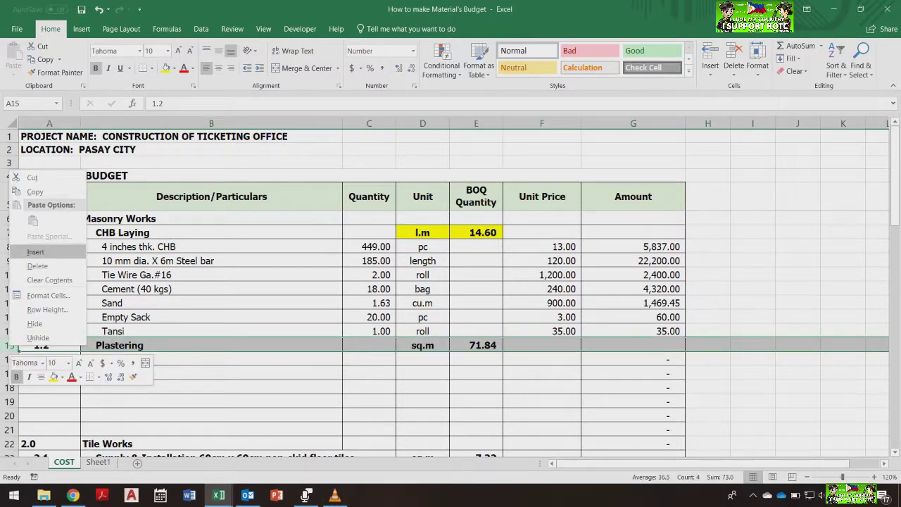
click(35, 251)
click(212, 374)
- Enter the label Sub-total in B15 and format it bold and centered
click(211, 345)
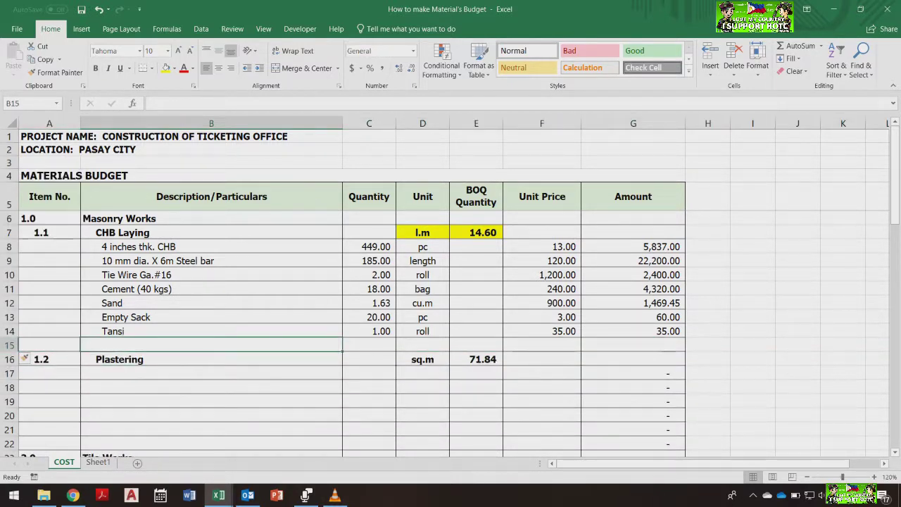
text(Sub)
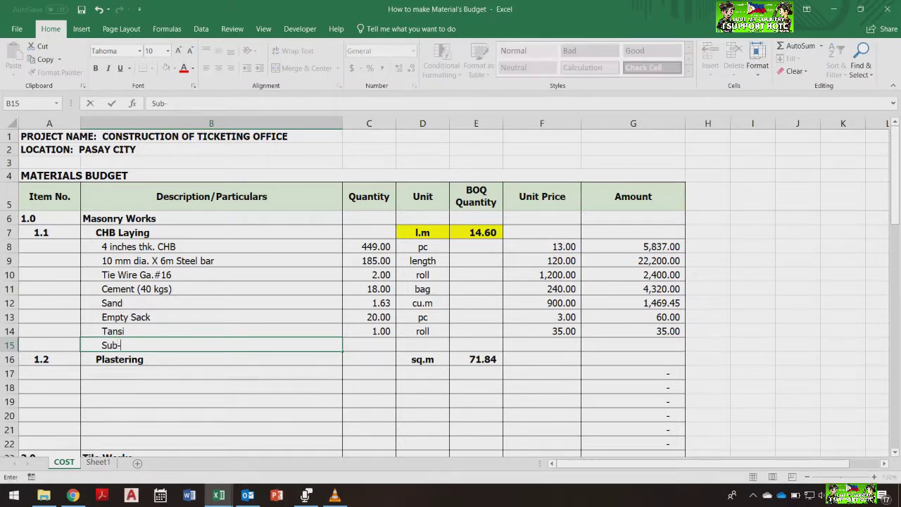
text(-total)
key(Return)
key(Up)
key(ctrl+b)
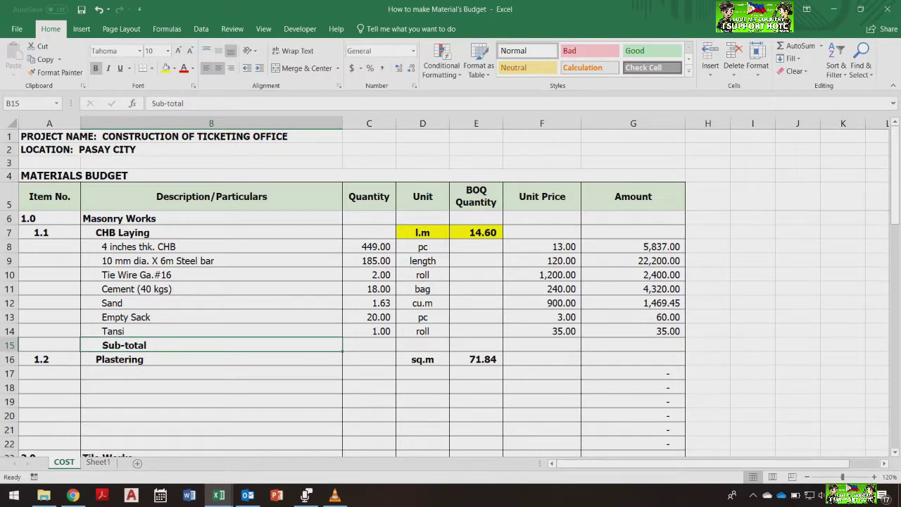
click(218, 68)
click(211, 402)
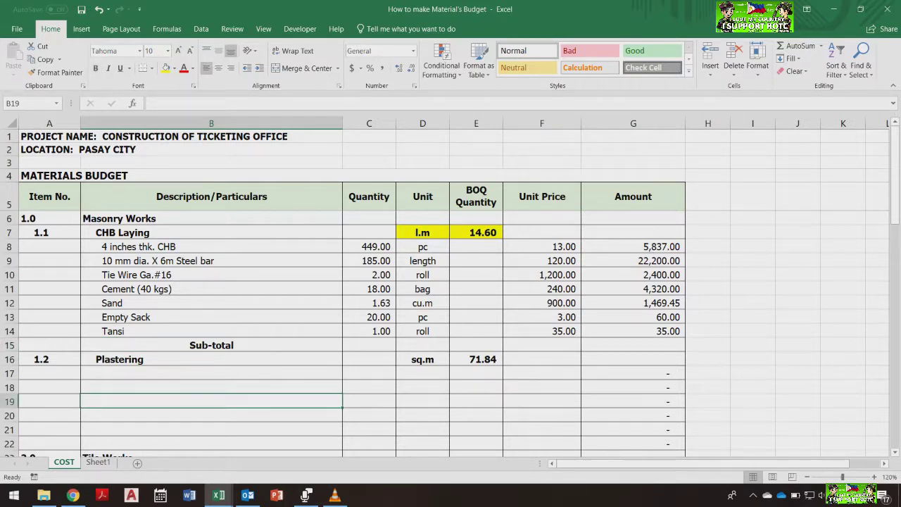
- Sum G8:G14 in cell G15 as the CHB Laying sub-total and save the workbook
click(633, 359)
click(633, 345)
click(800, 46)
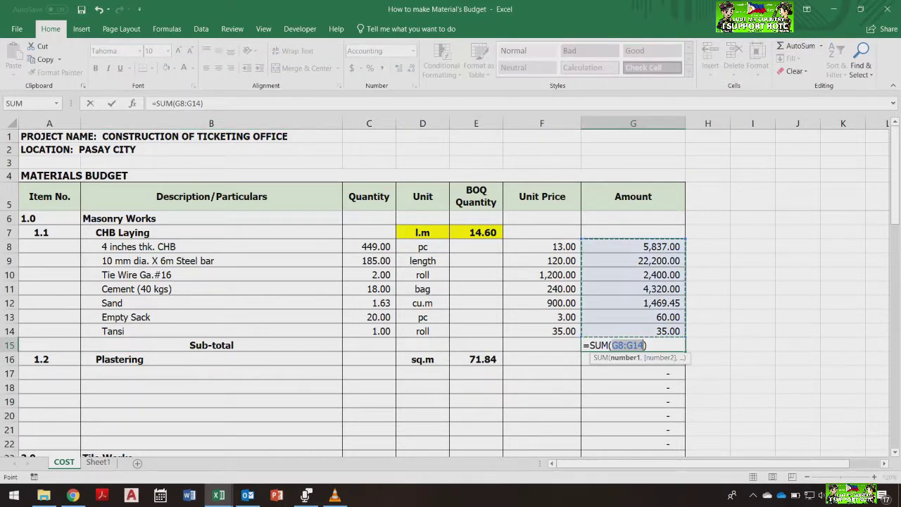
key(Return)
key(ctrl+s)
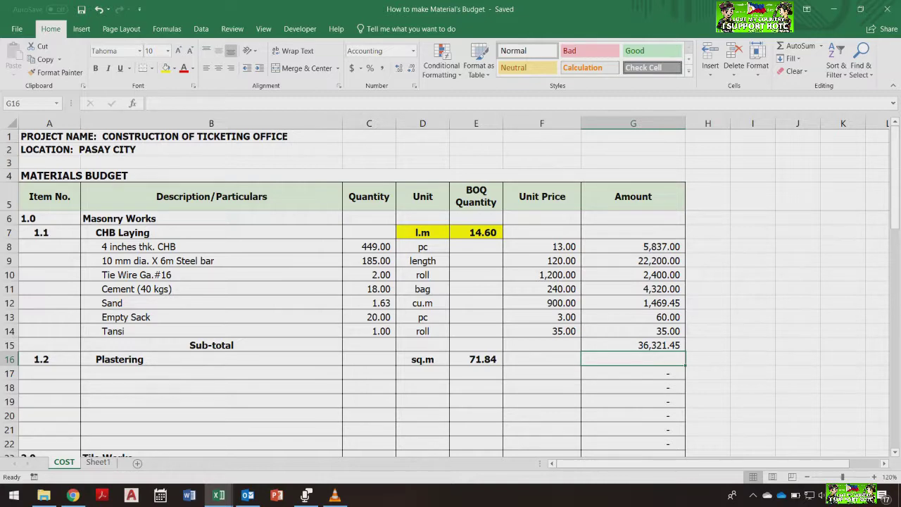
- Examine the overhead, profit and VAT rows on Tutor 1 sheet 1.1 and the CHB unit price and sub-total in the materials budget
mouse_move(218, 496)
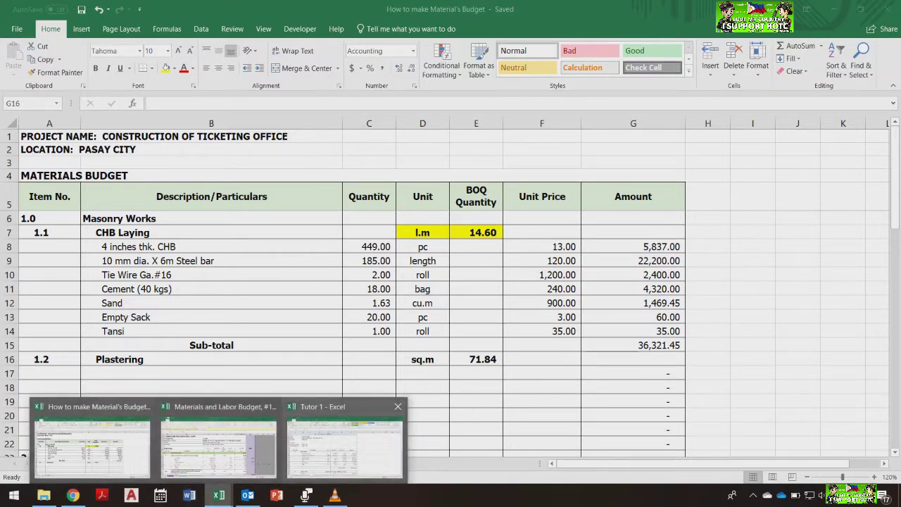
click(352, 440)
scroll(451, 289, down, 14)
scroll(451, 288, up, 4)
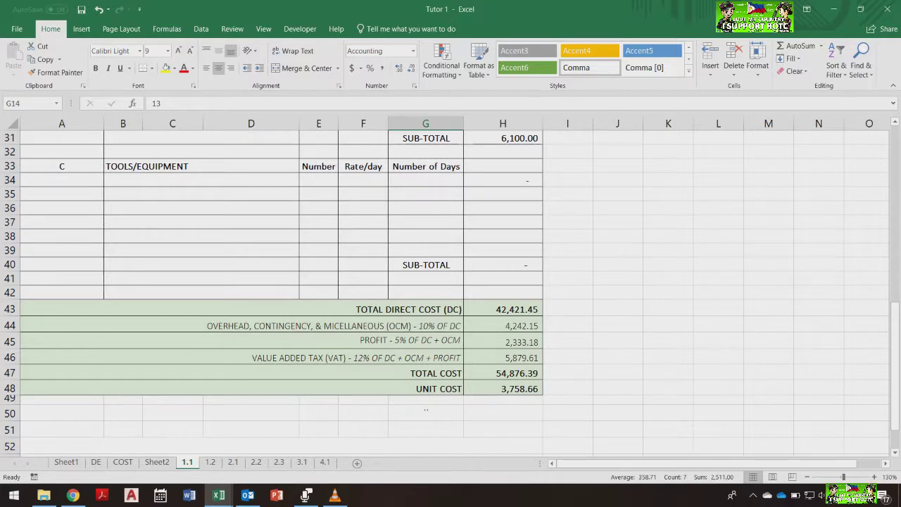
click(334, 325)
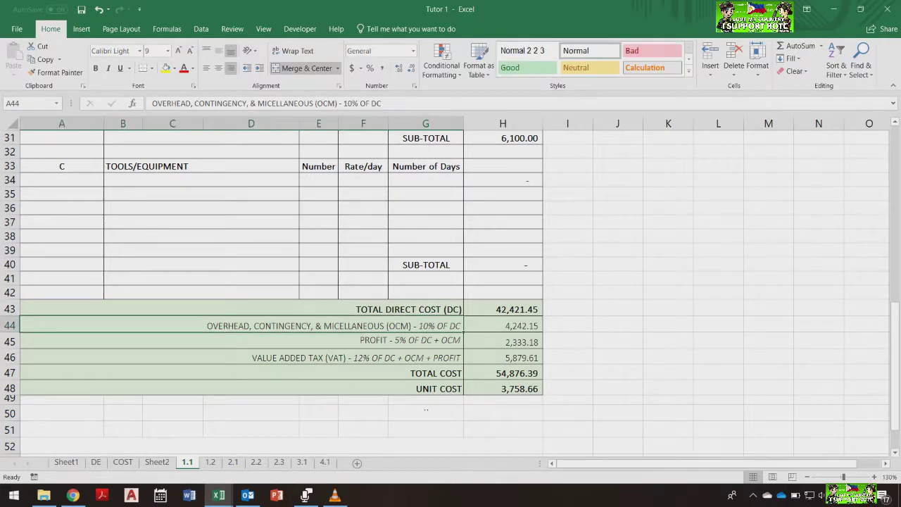
click(381, 342)
click(357, 358)
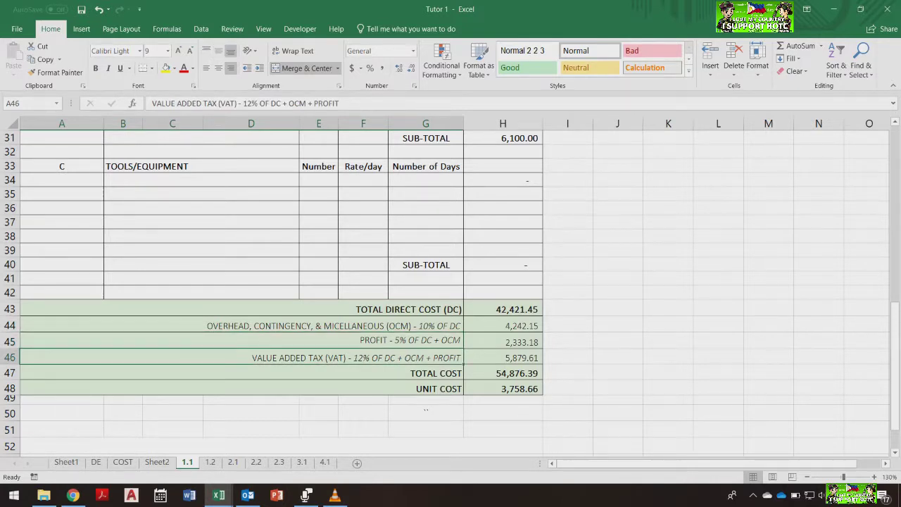
click(218, 496)
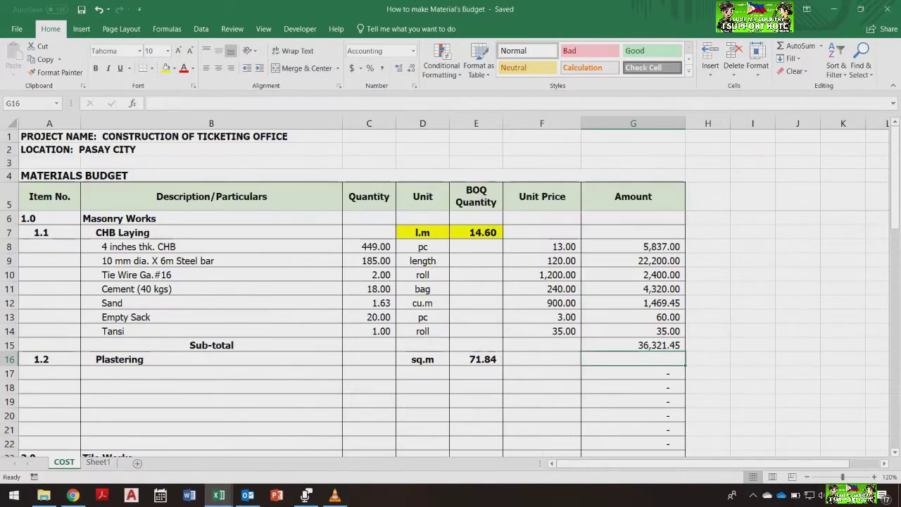
click(91, 444)
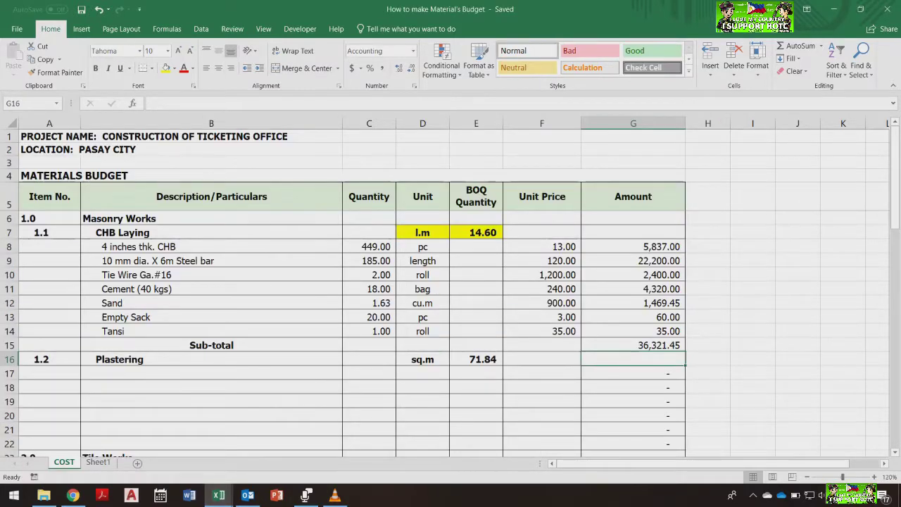
click(542, 247)
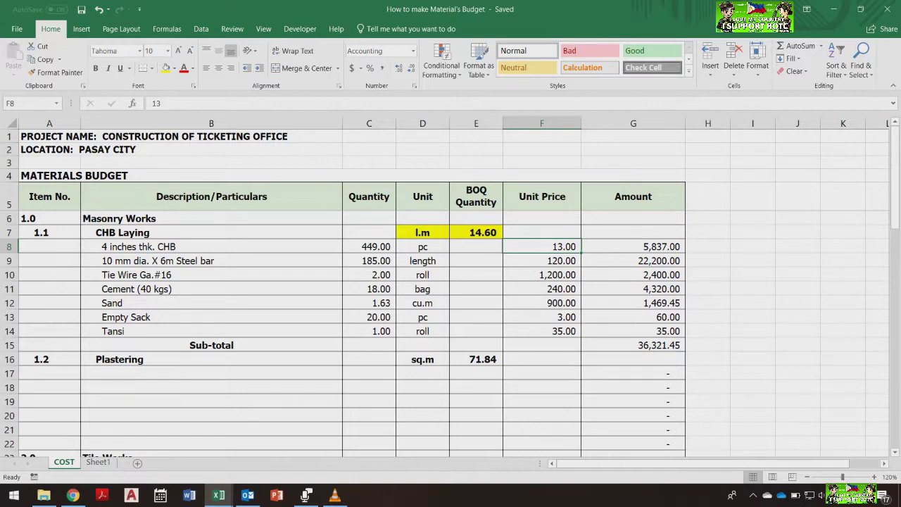
click(634, 345)
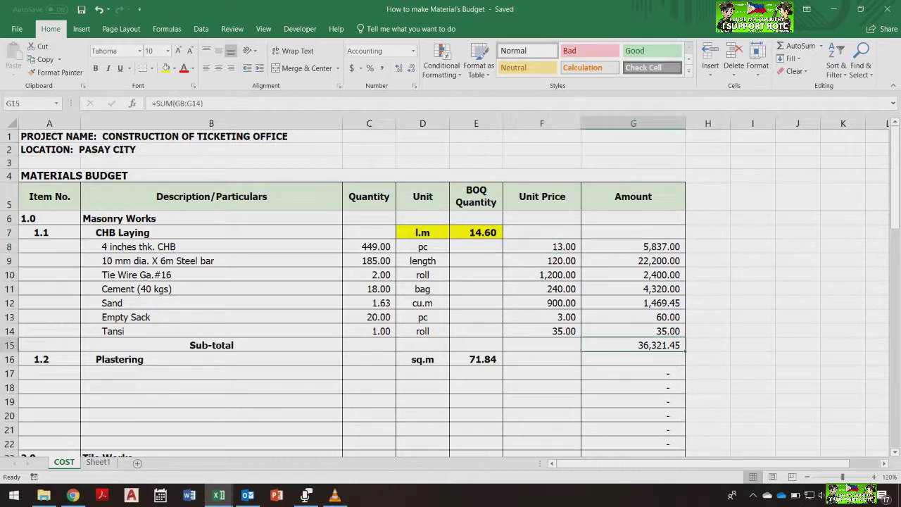
- Make the CHB Laying sub-total in G15 bold
click(96, 69)
click(634, 388)
click(633, 345)
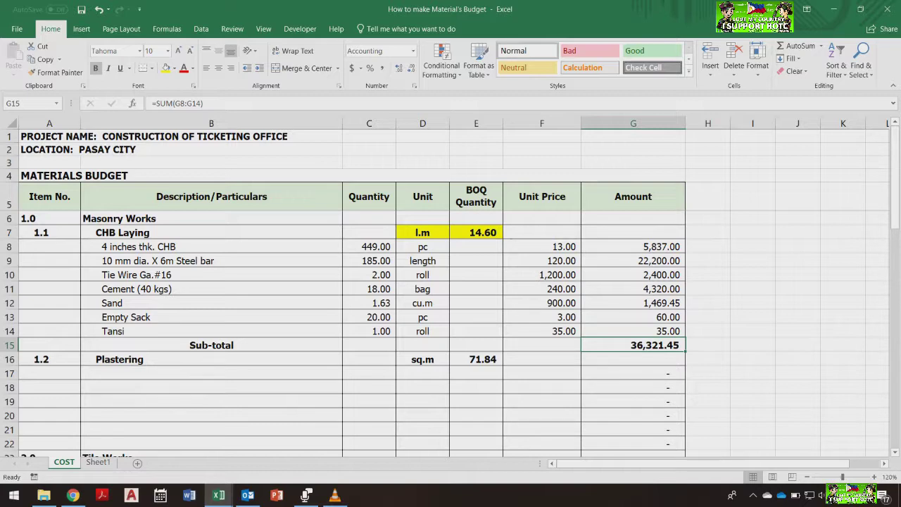
- Copy the Plastering material descriptions in B14:B16 from Tutor 1 sheet 1.2 into B17:B19 of the materials budget as values
click(211, 374)
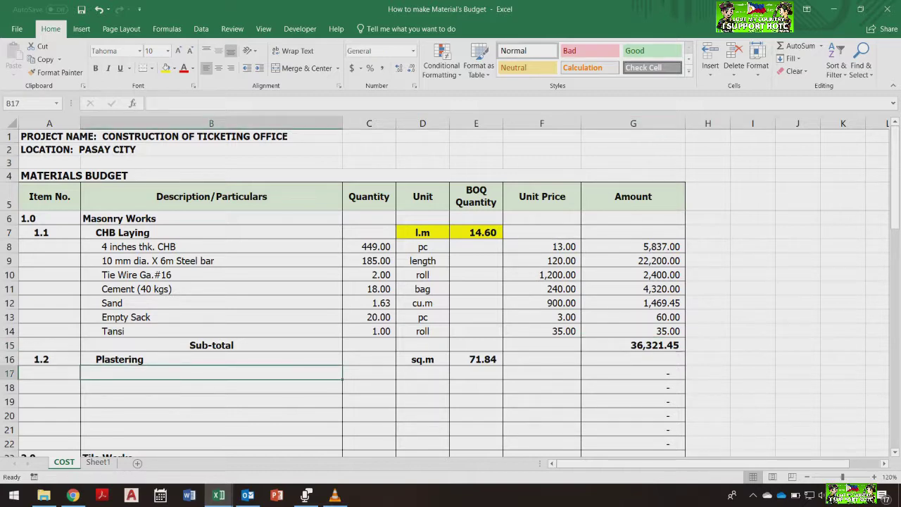
scroll(450, 281, down, 2)
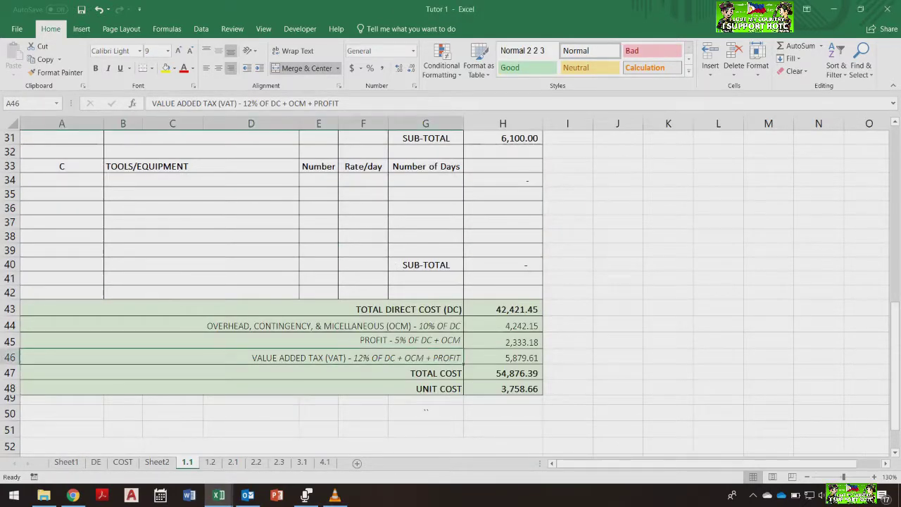
key(ctrl+Page_Down)
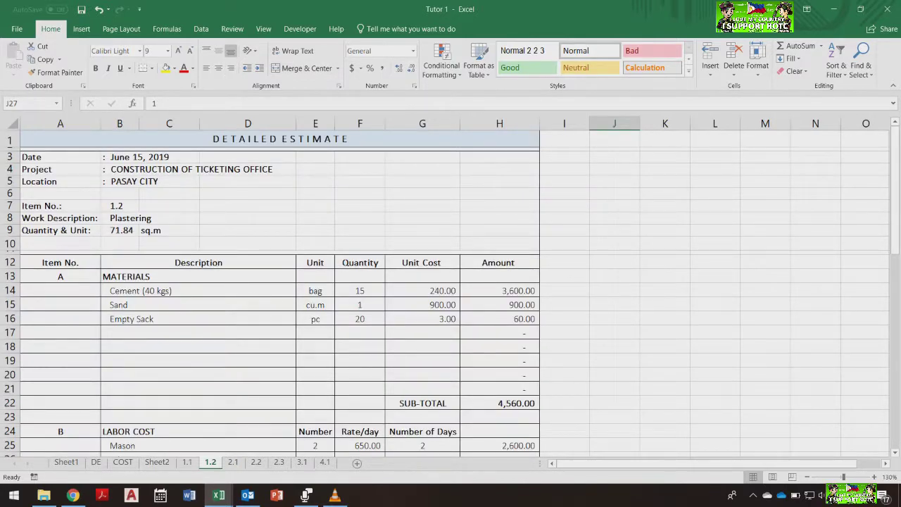
key(shift+Down)
key(shift+Down)
right_click(162, 321)
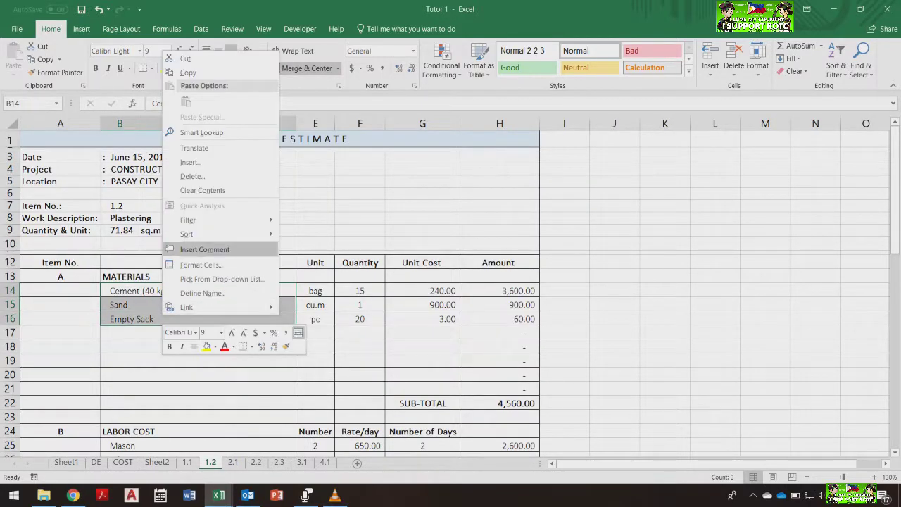
key(Escape)
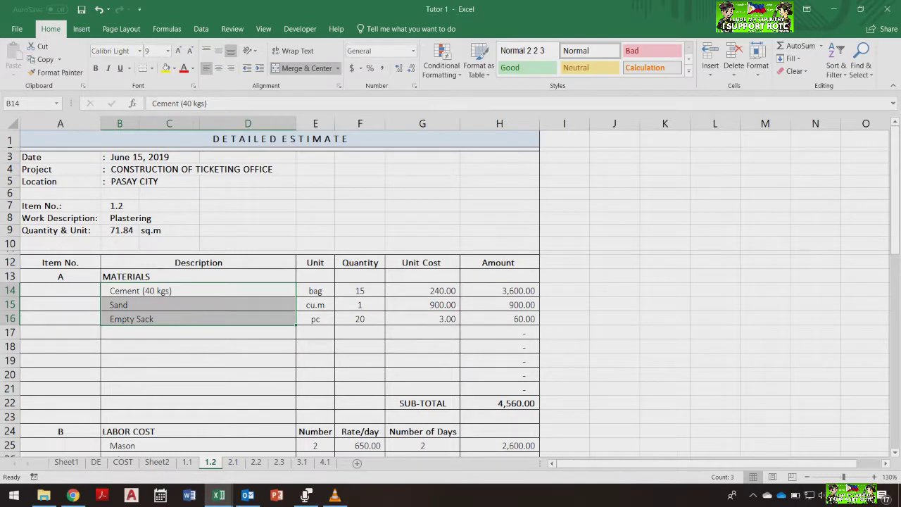
key(ctrl+c)
key(alt+Tab)
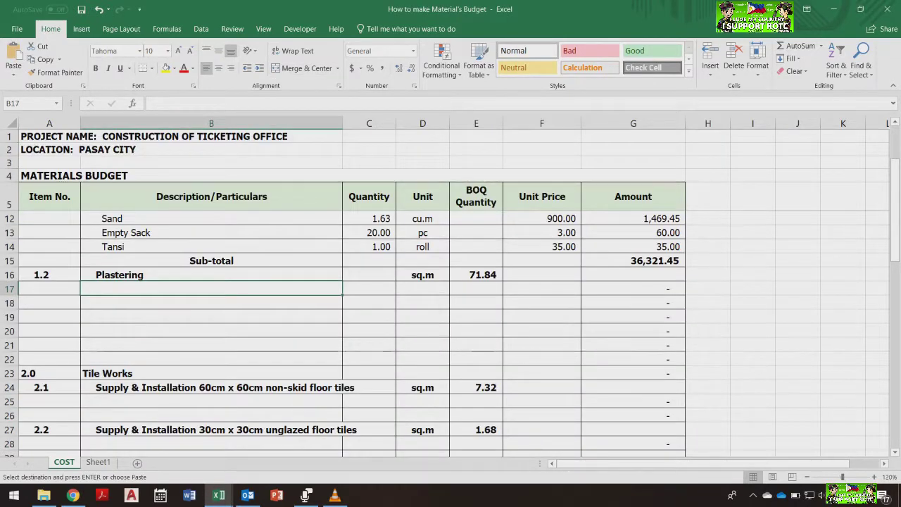
right_click(123, 290)
key(Up)
key(Up)
key(Return)
- Copy the Plastering quantities F14:F16 from Tutor 1 sheet 1.2 into C17:C19 of the materials budget as values
key(ctrl+Tab)
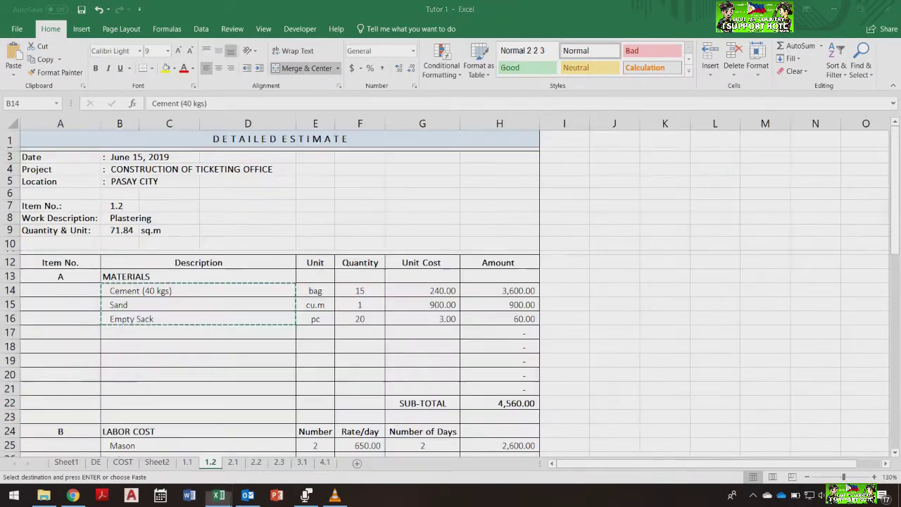
key(Right)
key(Right)
key(shift+Down)
key(shift+Down)
key(shift+Down)
key(ctrl+q)
key(Escape)
key(shift+Up)
key(F2)
click(360, 347)
drag(360, 291, 360, 319)
key(ctrl+c)
key(alt+Tab)
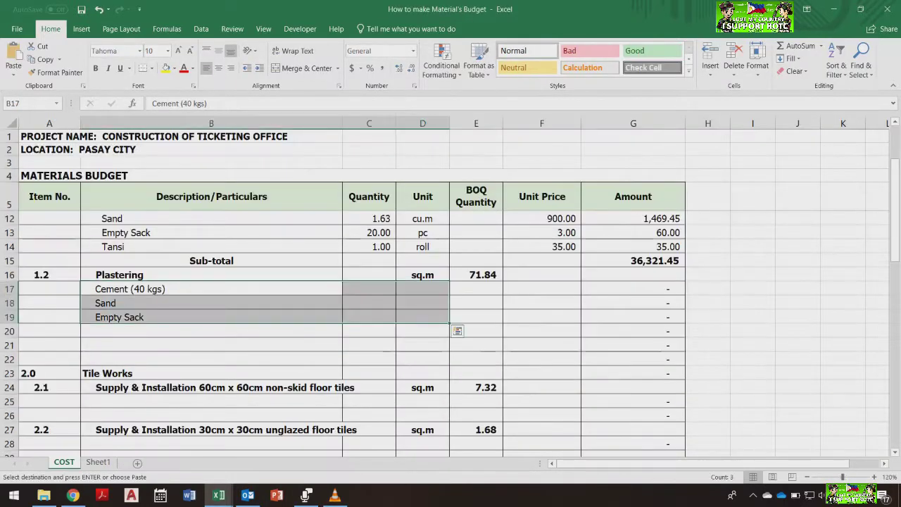
right_click(381, 290)
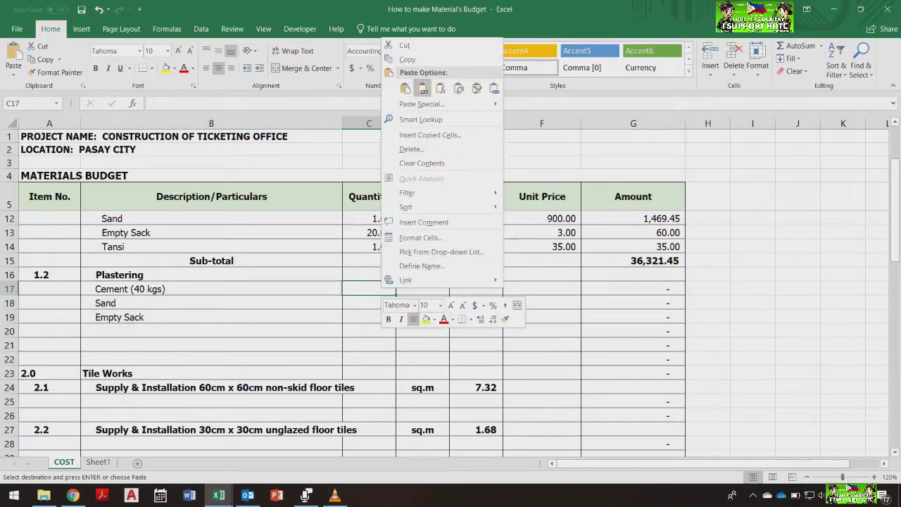
click(423, 88)
- Copy the Plastering units E14:E16 from Tutor 1 sheet 1.2 into D17:D19 of the materials budget as values
key(ctrl+Tab)
key(Left)
key(shift+Down)
key(shift+Down)
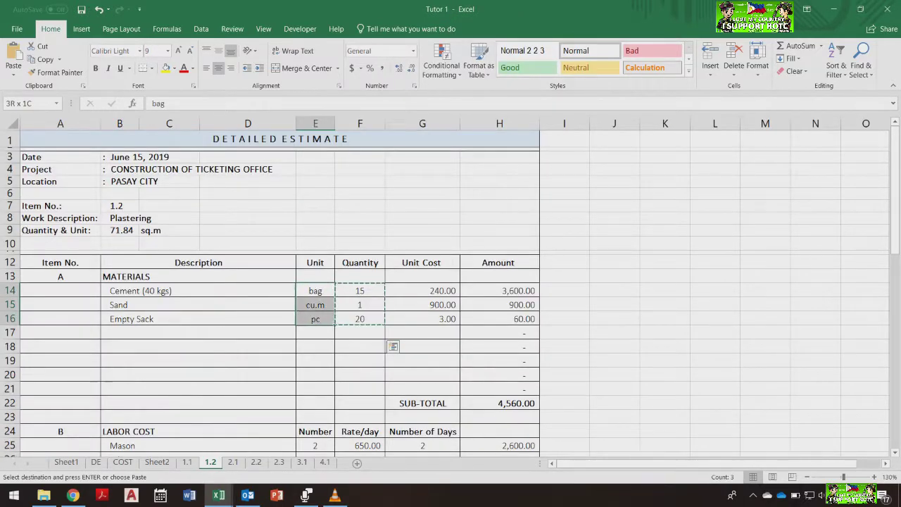
key(ctrl+c)
key(ctrl+Tab)
right_click(421, 293)
right_click(421, 293)
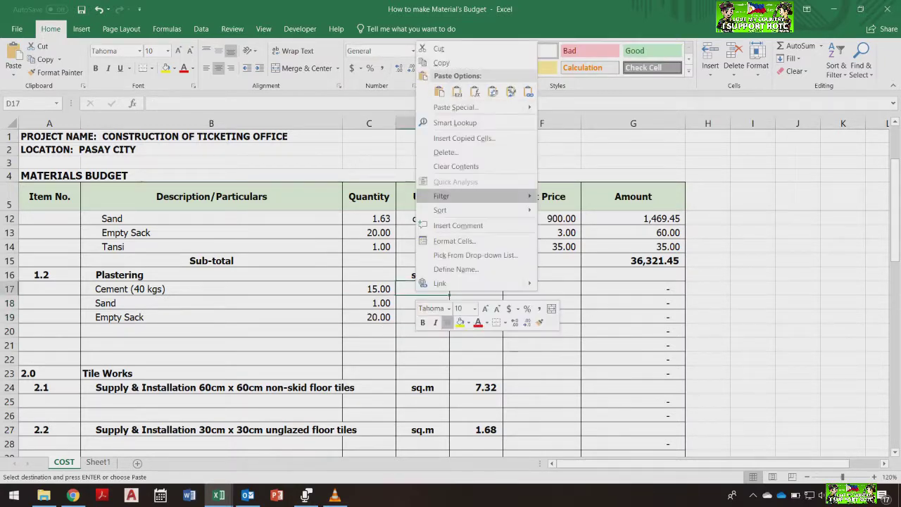
click(457, 92)
- Copy the Plastering unit costs G14:G16 from Tutor 1 sheet 1.2 into the Unit Price cells F17:F19 as values
key(ctrl+Tab)
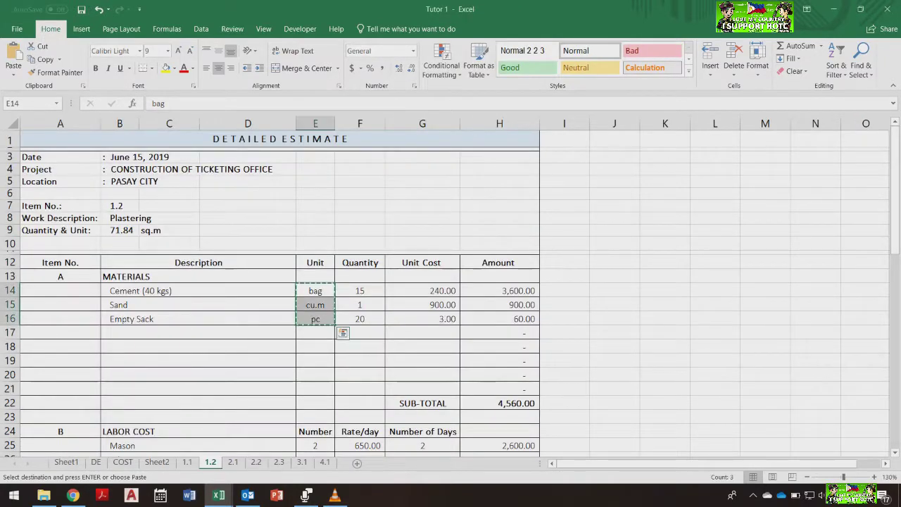
drag(422, 291, 423, 319)
key(ctrl+c)
key(ctrl+Tab)
right_click(582, 295)
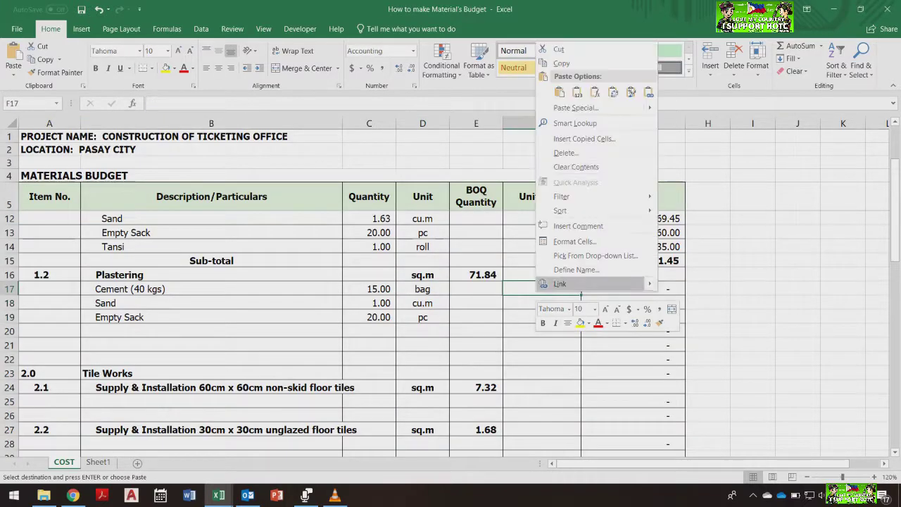
click(577, 93)
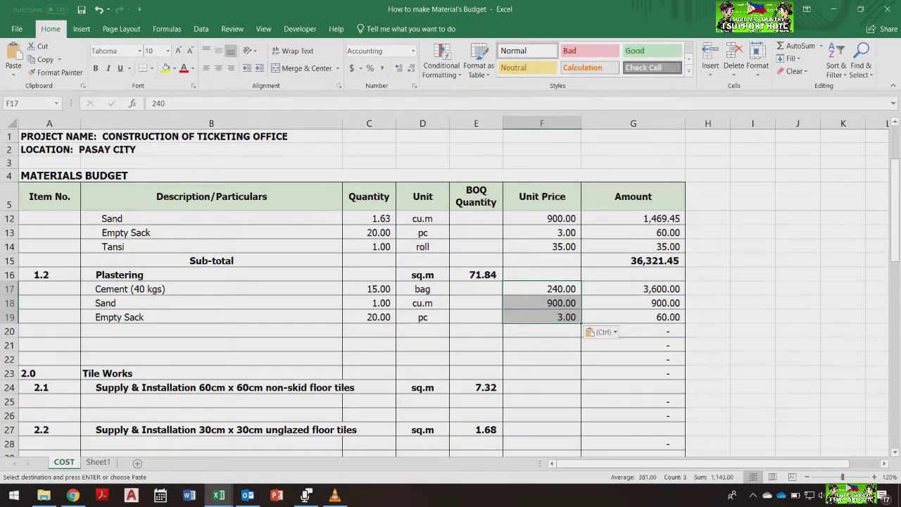
click(423, 331)
drag(10, 331, 14, 361)
right_click(86, 361)
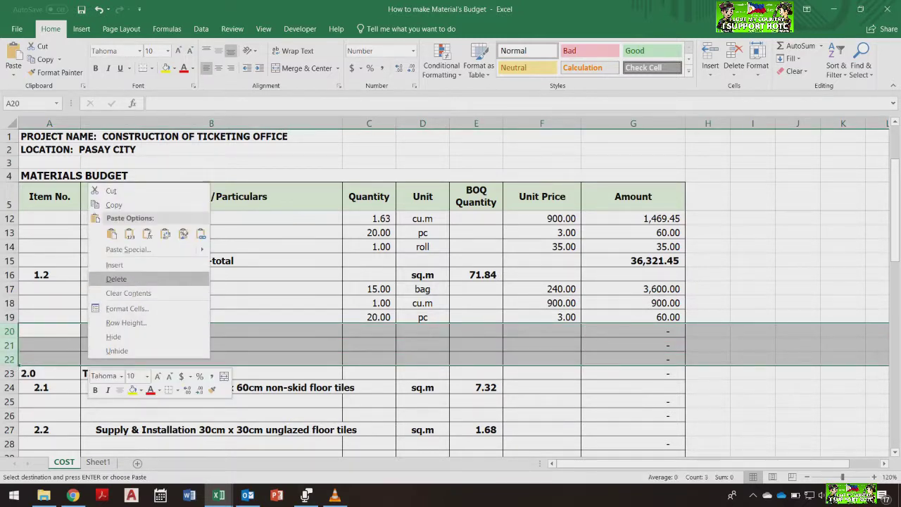
key(Escape)
- Copy the Sub-total label from B15 into B20, below the Plastering materials
click(211, 261)
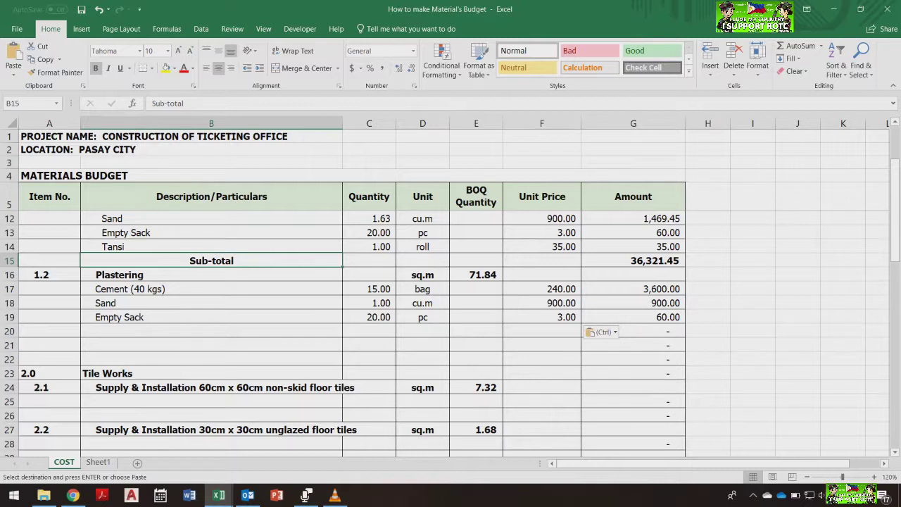
key(ctrl+shift+Right)
click(211, 260)
key(ctrl+c)
click(212, 331)
key(ctrl+v)
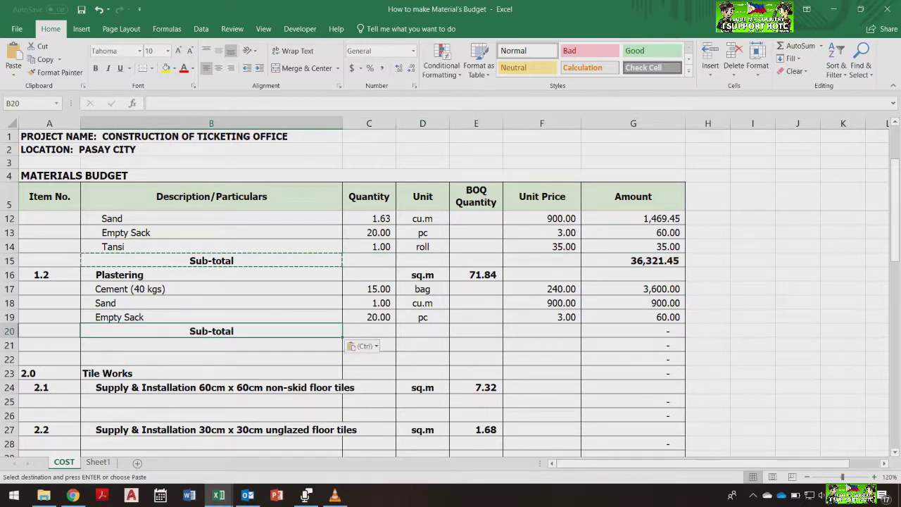
- Sum the Plastering amounts in G20 with AutoSum and make the result bold
click(634, 331)
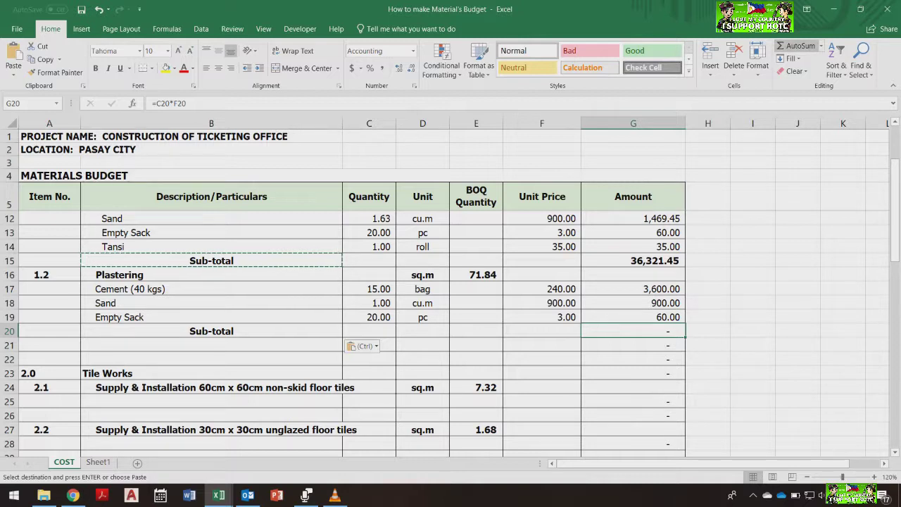
click(796, 46)
key(Return)
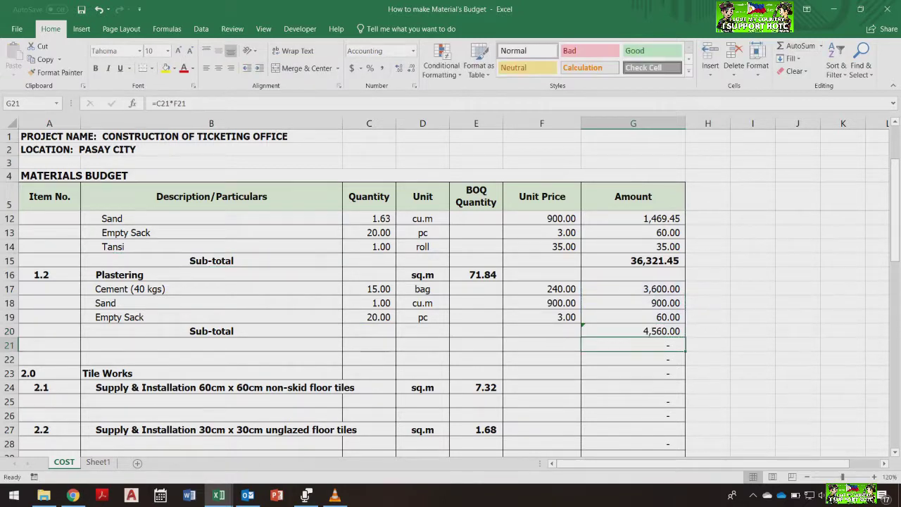
click(634, 331)
click(96, 68)
click(369, 416)
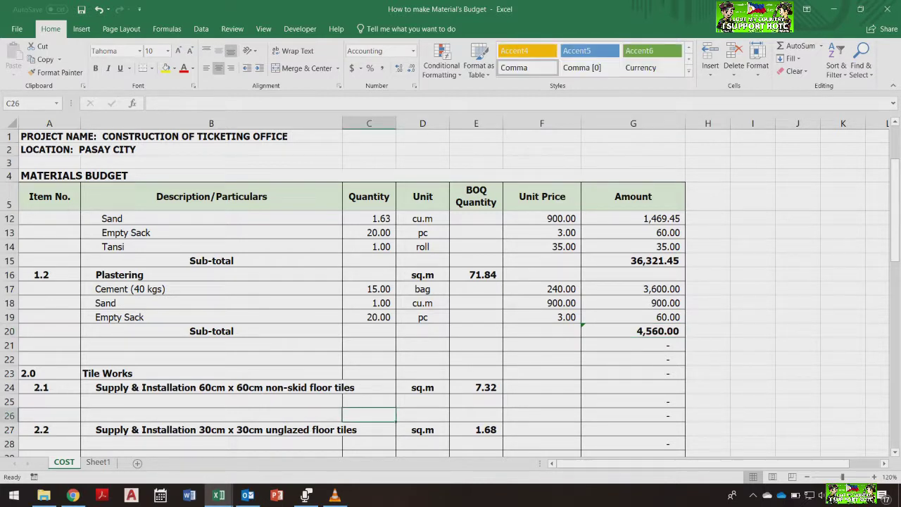
- Delete the empty rows 21 and 22 above Tile Works and save the workbook
drag(8, 345, 8, 359)
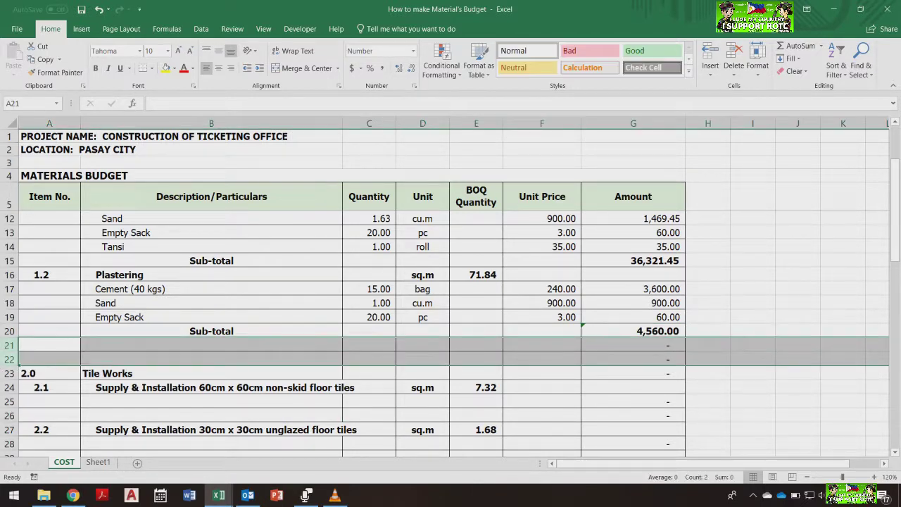
right_click(91, 357)
click(119, 277)
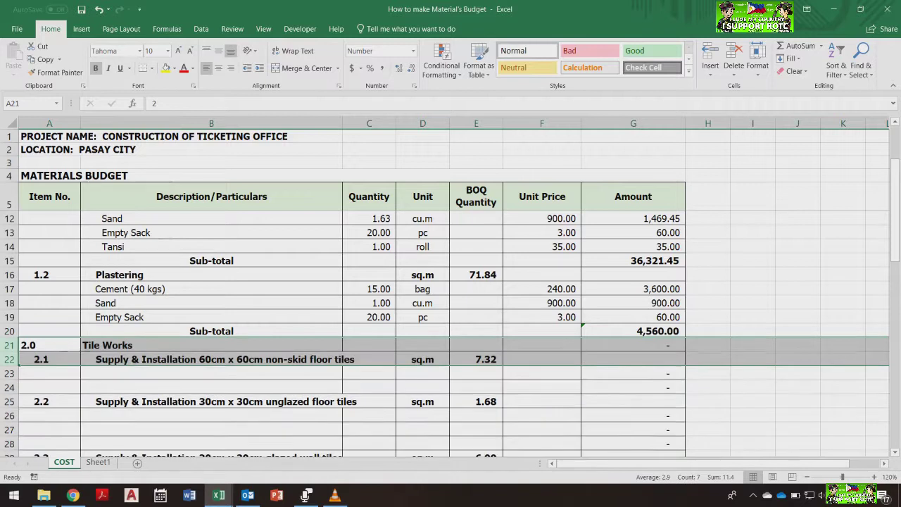
click(212, 387)
click(211, 345)
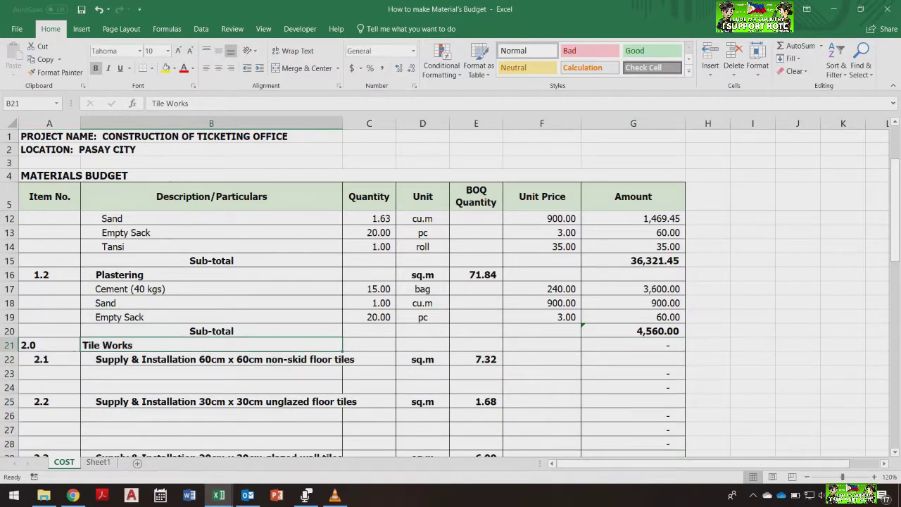
key(ctrl+s)
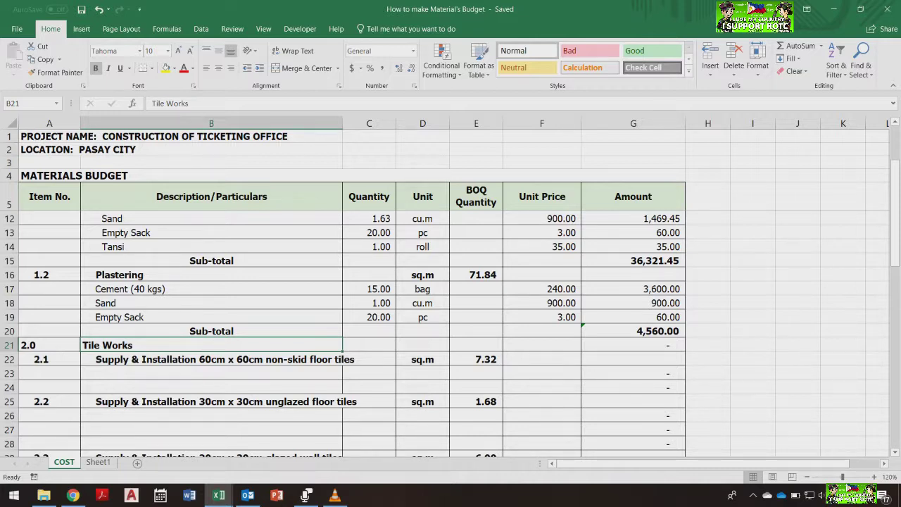
- Increase the indent of the Plastering materials in B17:B19 by one level
drag(212, 288, 211, 317)
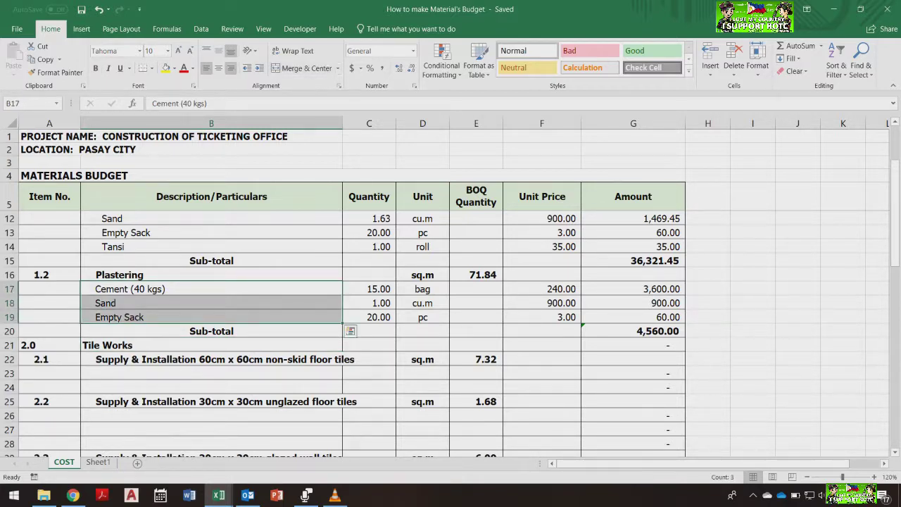
click(259, 68)
scroll(352, 317, up, 2)
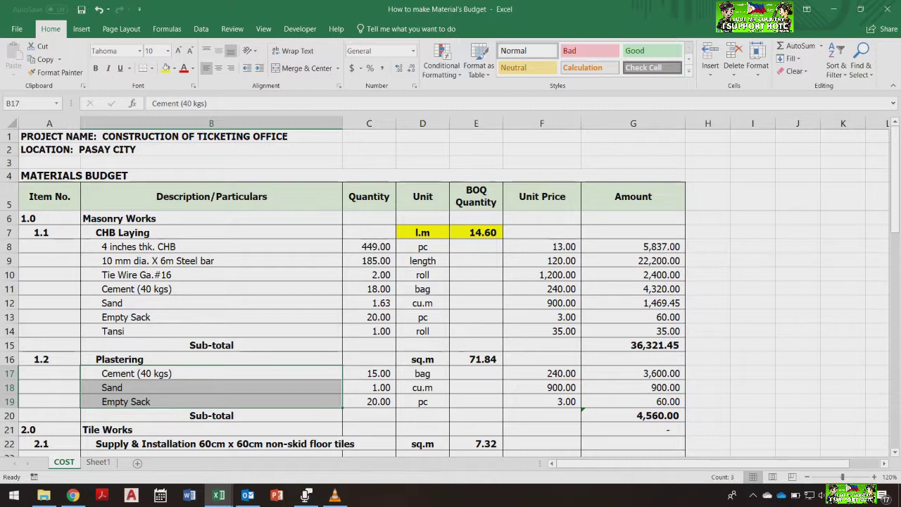
- Copy item number 1.1 from A7 into A8 as a value and extend it to 1.1.1
click(141, 233)
click(135, 219)
click(50, 246)
click(49, 232)
click(49, 246)
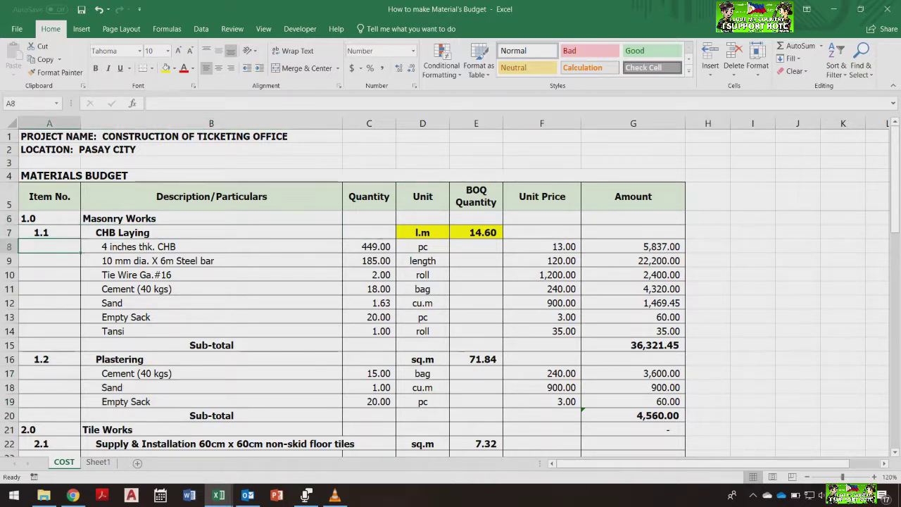
click(49, 232)
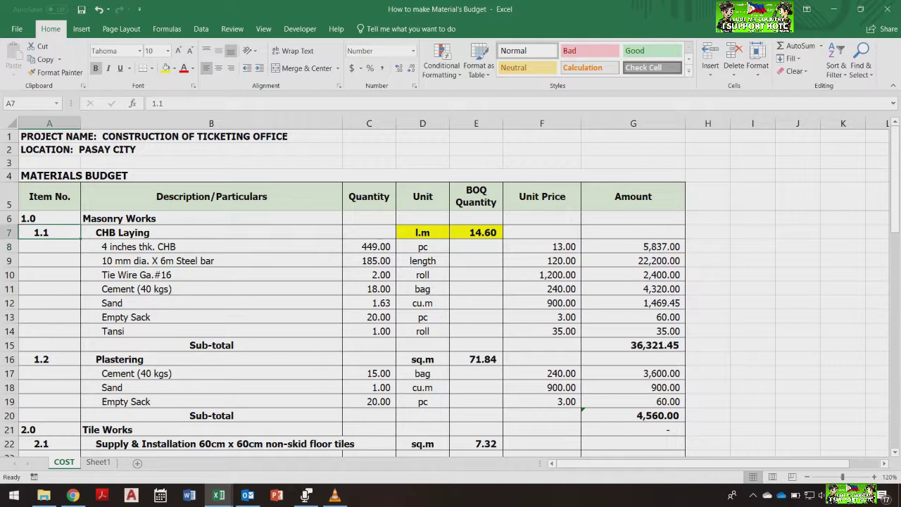
key(ctrl+c)
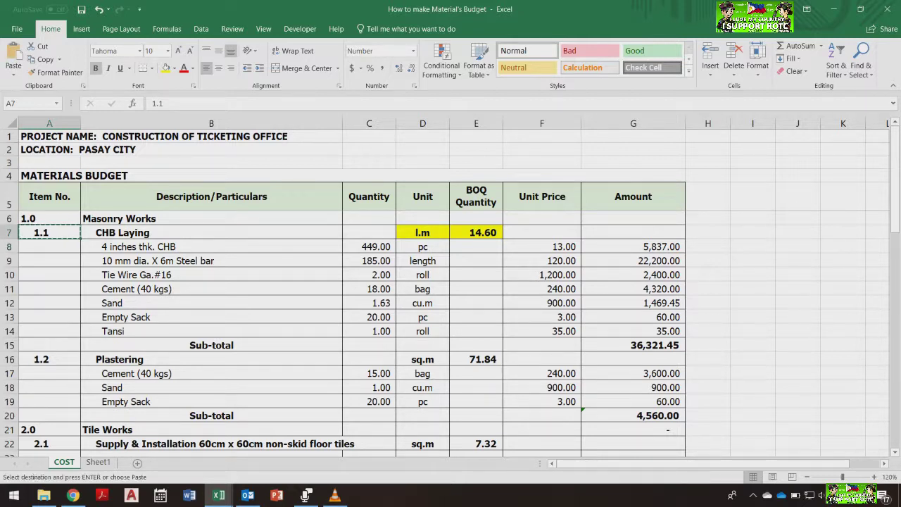
click(56, 246)
right_click(56, 246)
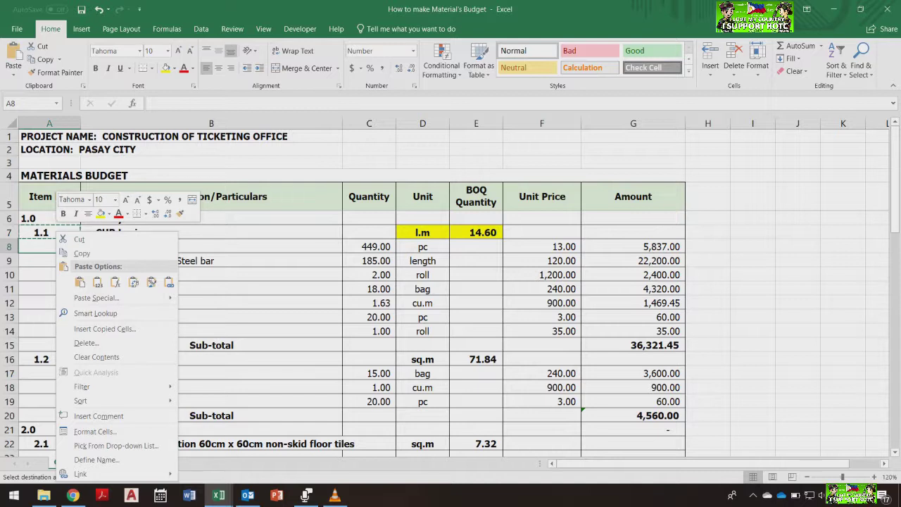
click(97, 281)
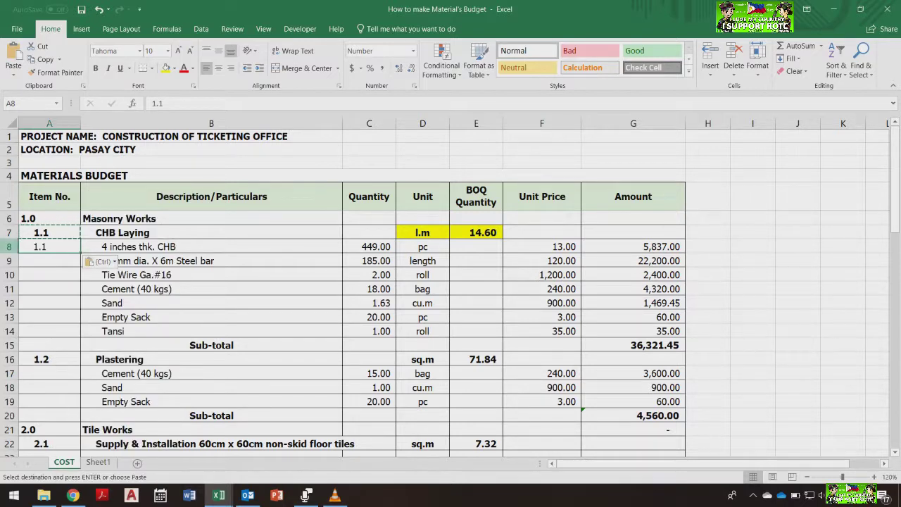
key(F2)
text(.1)
key(Return)
- Increase the indent of A8 by one level and fill the item number series down to A14
click(50, 246)
click(260, 69)
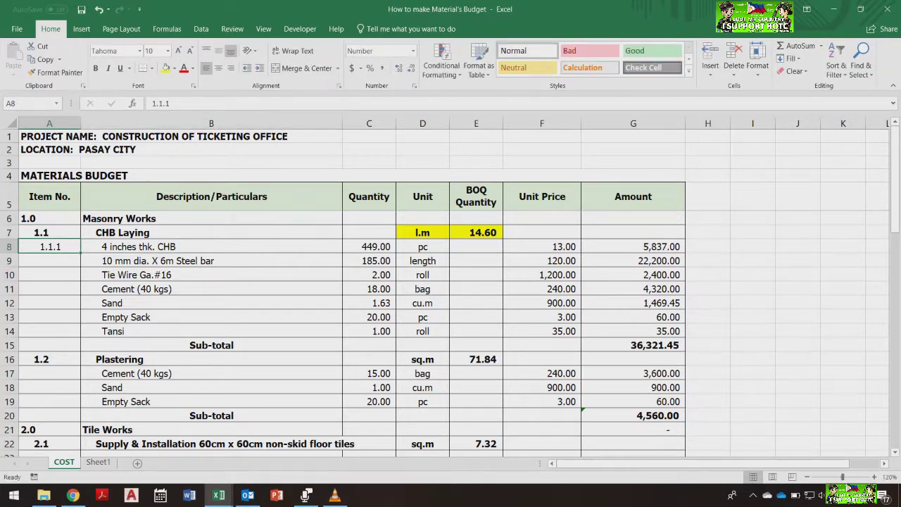
drag(80, 253, 80, 337)
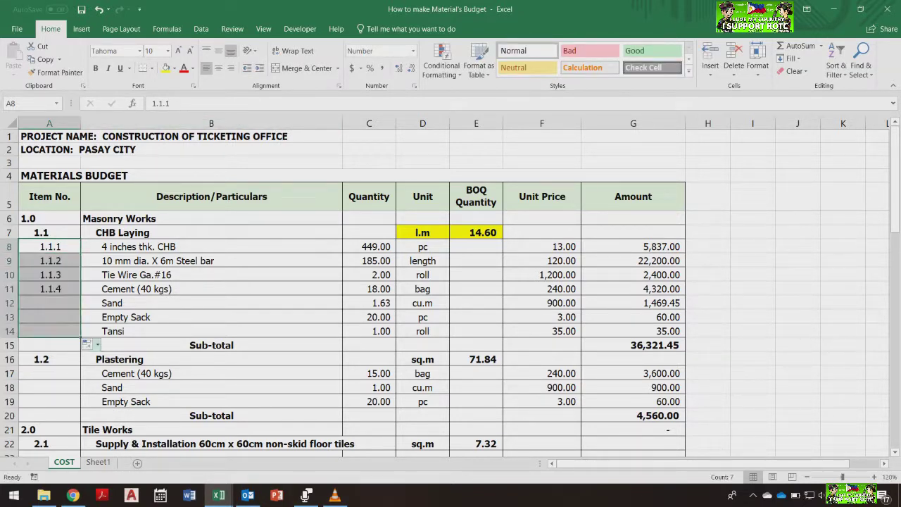
click(50, 359)
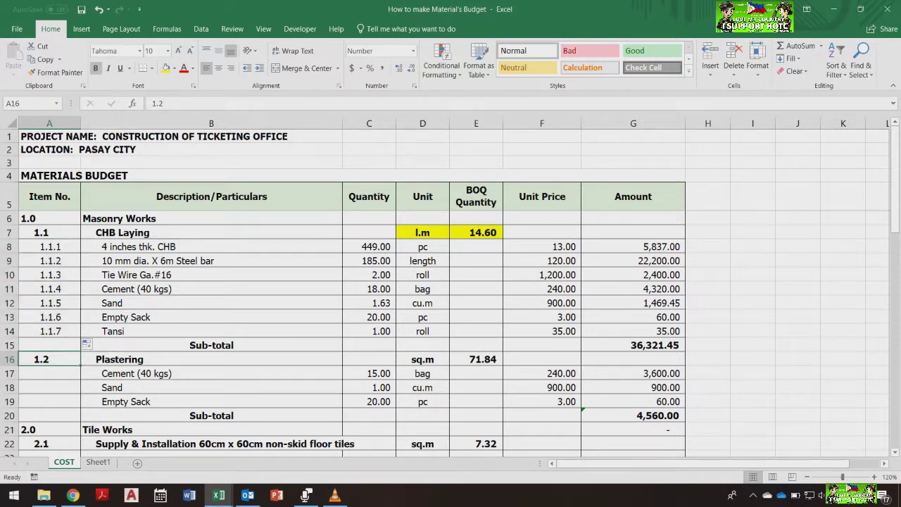
- Copy item number 1.2 from A16 into A17, remove its bold formatting and extend it to 1.2.1
key(ctrl+c)
key(Down)
key(ctrl+v)
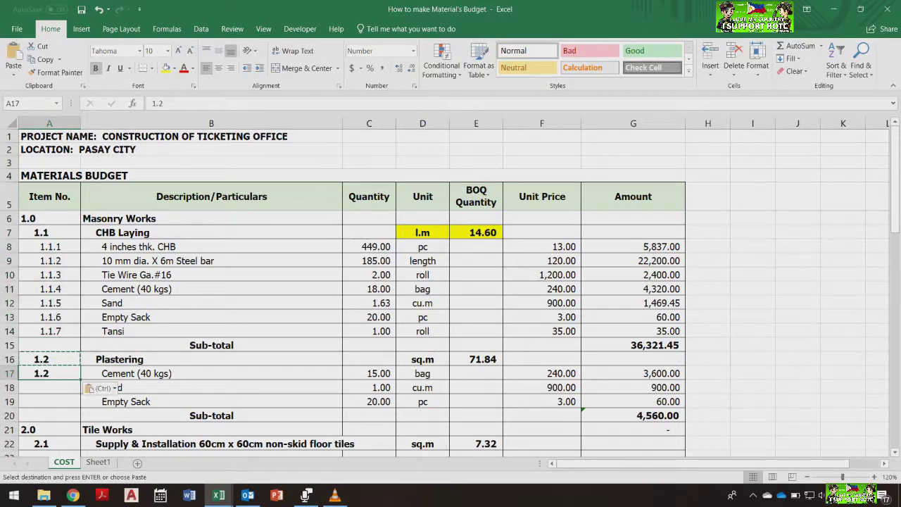
key(ctrl+b)
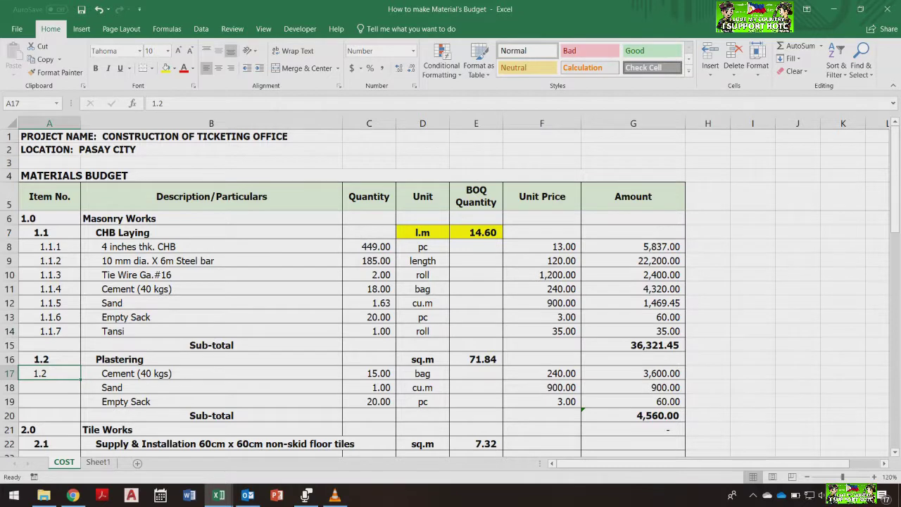
key(F2)
text(.1)
key(Return)
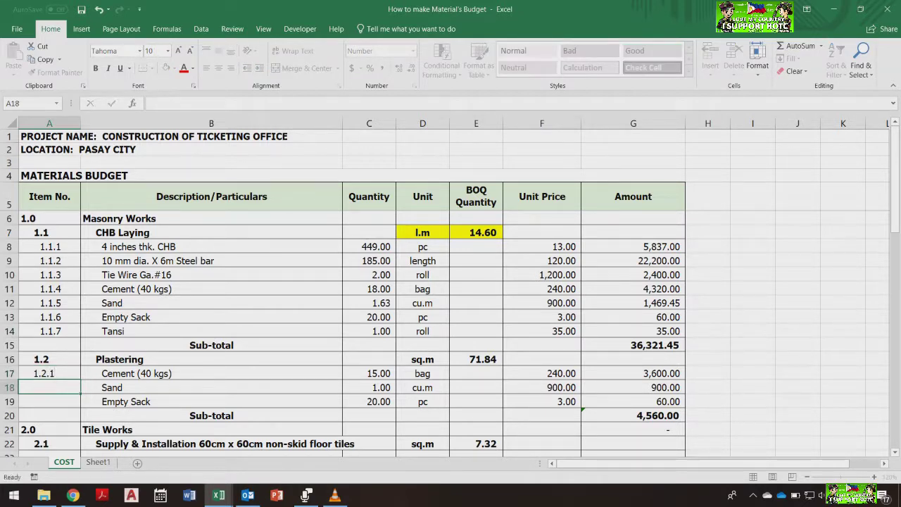
- Fill the item number series from A17 down to A19 for the Plastering materials
click(51, 374)
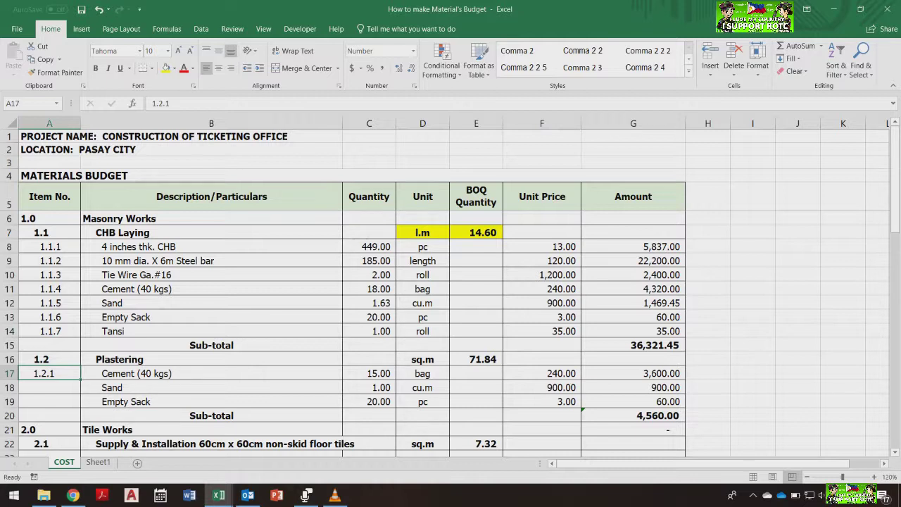
drag(80, 380, 74, 407)
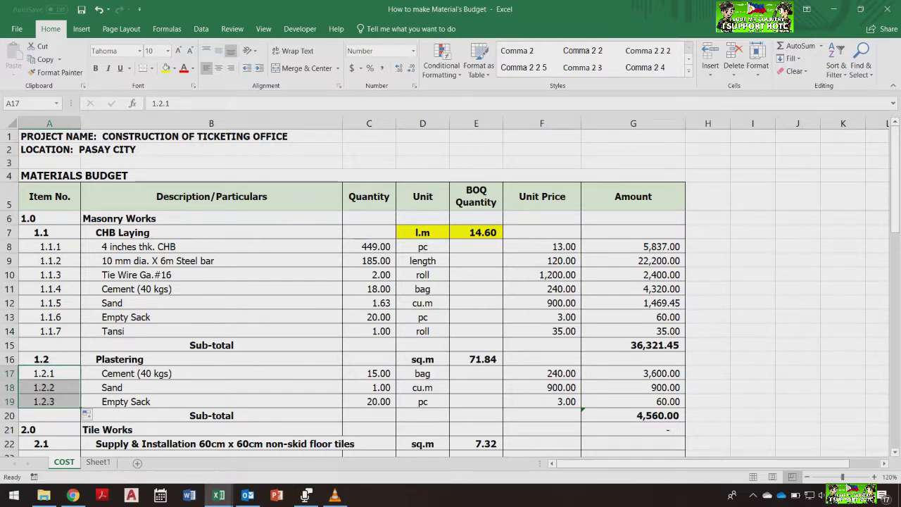
click(211, 274)
- Review the Masonry Works section, checking the Plastering quantities, unit and BOQ quantity and the CHB Laying item with its materials
click(369, 373)
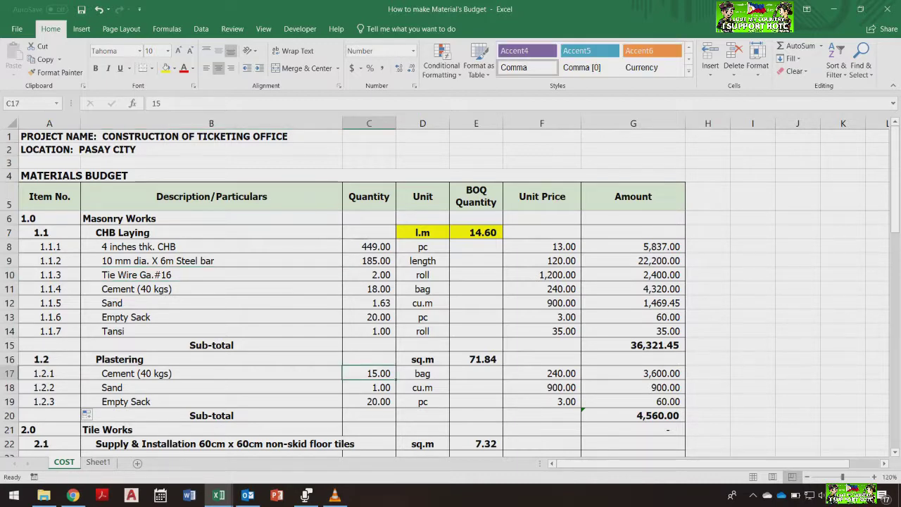
mouse_move(895, 151)
mouse_down()
mouse_move(895, 190)
mouse_move(895, 152)
mouse_up()
drag(423, 359, 476, 360)
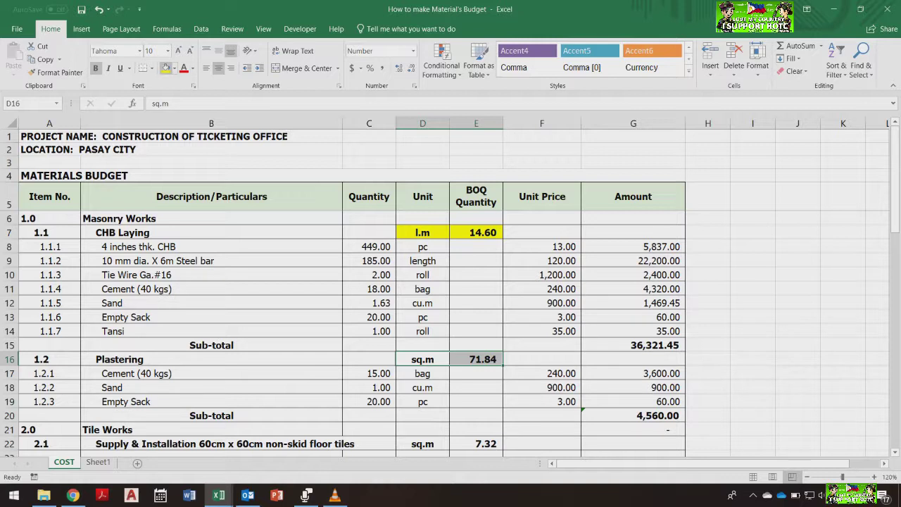
drag(486, 359, 423, 361)
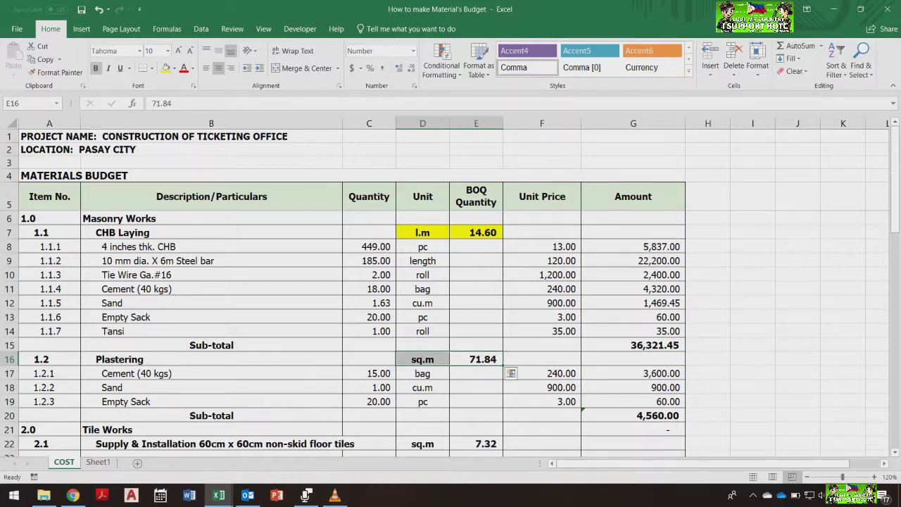
click(422, 403)
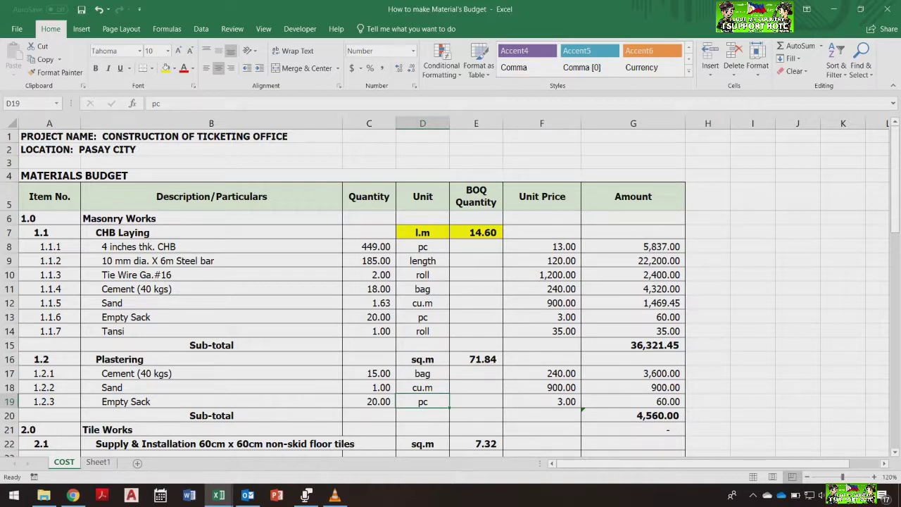
mouse_move(895, 208)
mouse_down()
mouse_move(895, 227)
mouse_move(895, 203)
mouse_up()
click(798, 345)
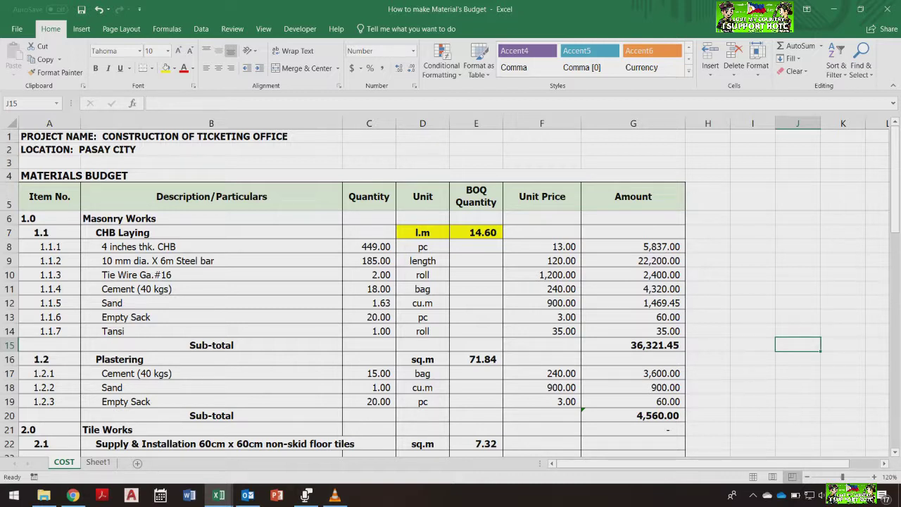
mouse_move(895, 181)
mouse_down()
mouse_move(896, 357)
mouse_move(896, 179)
mouse_up()
mouse_move(895, 179)
mouse_down()
mouse_move(895, 236)
mouse_move(895, 179)
mouse_up()
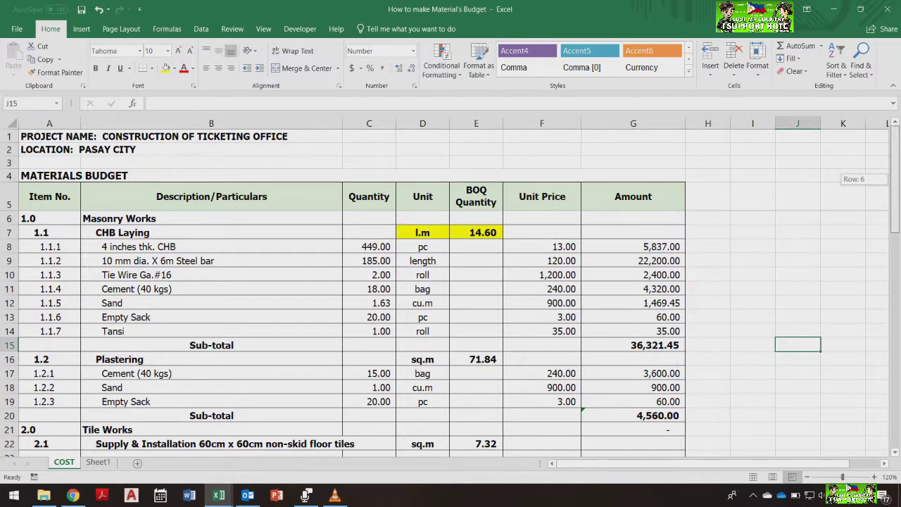
mouse_move(896, 179)
mouse_down()
mouse_move(896, 206)
mouse_move(896, 179)
mouse_up()
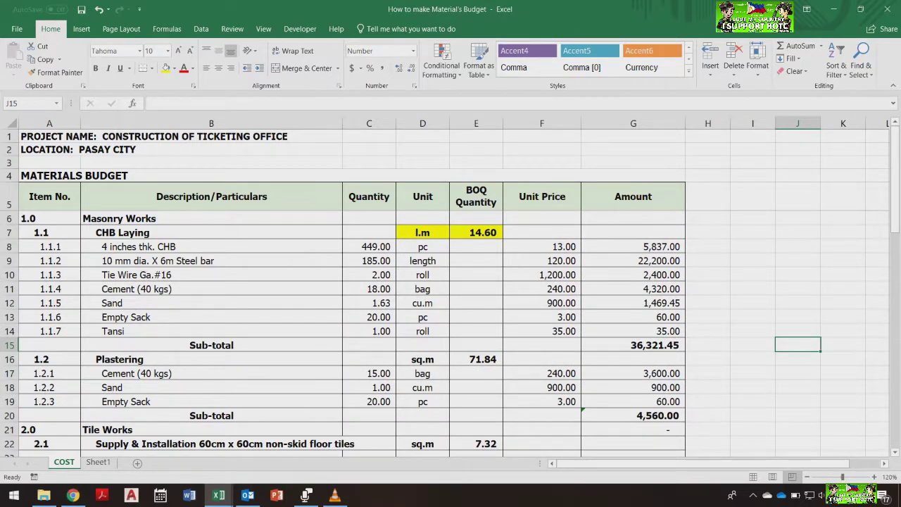
drag(895, 179, 896, 232)
click(633, 353)
click(211, 232)
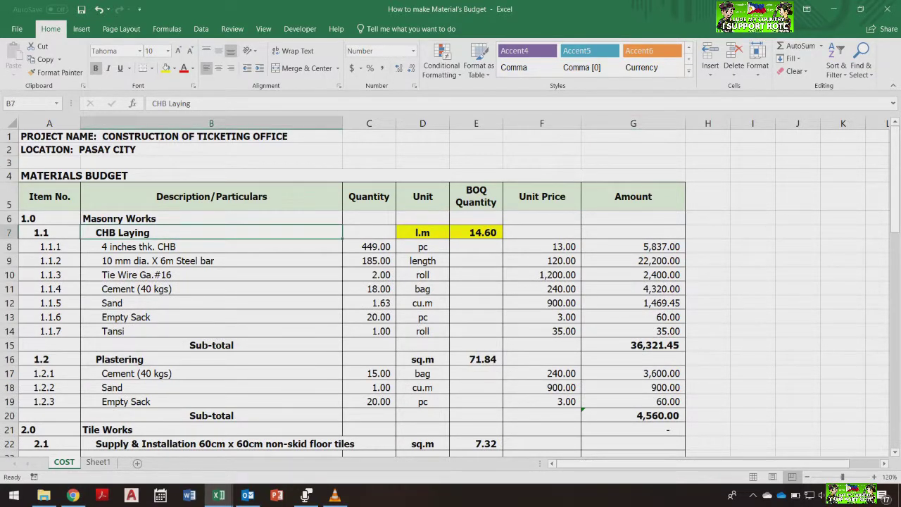
click(212, 247)
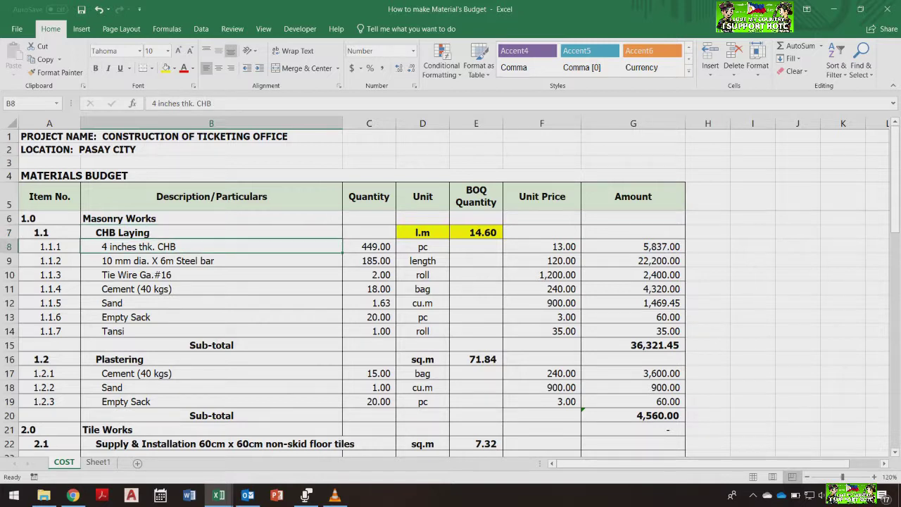
click(753, 317)
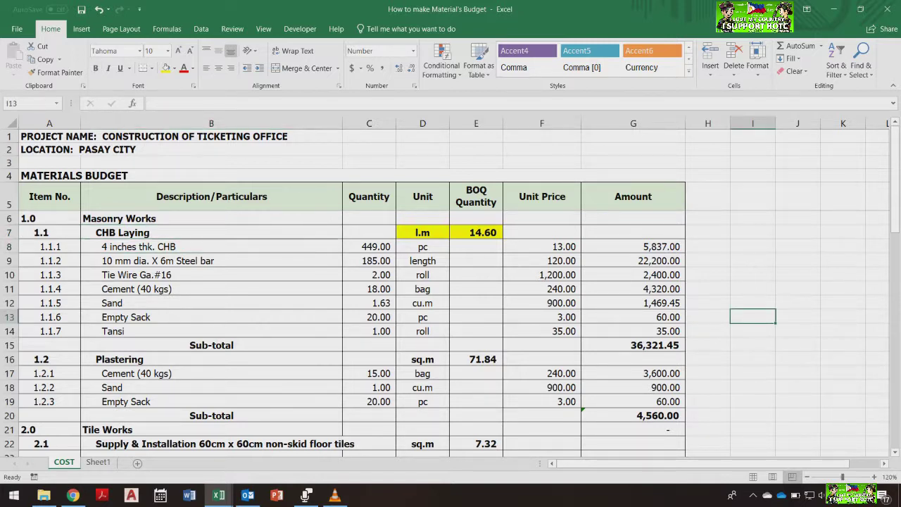
click(753, 303)
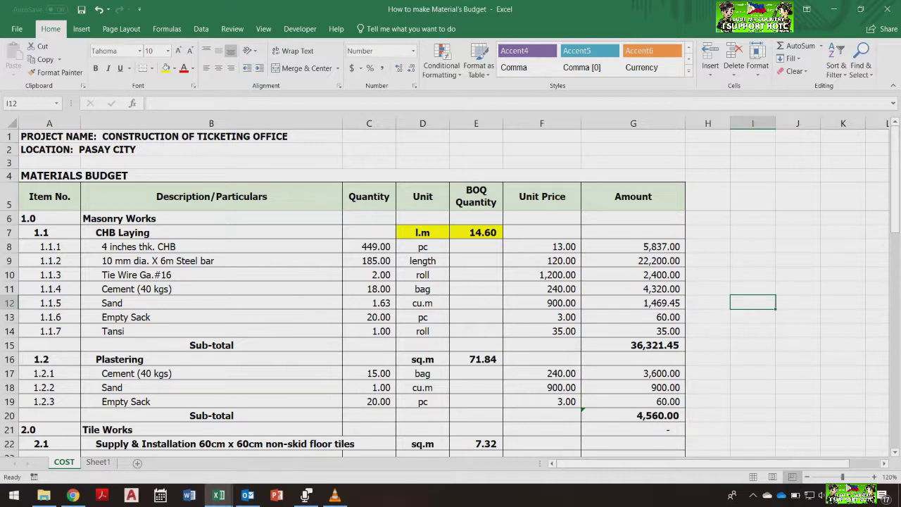
click(753, 288)
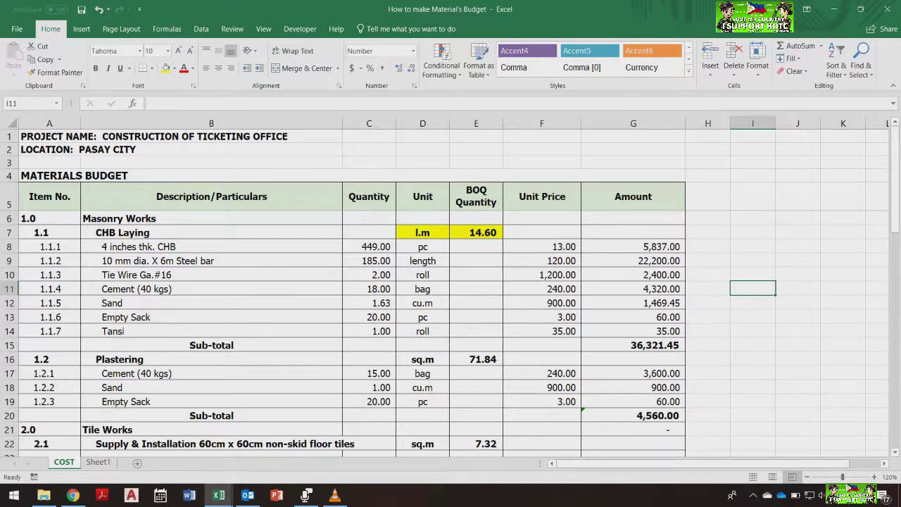